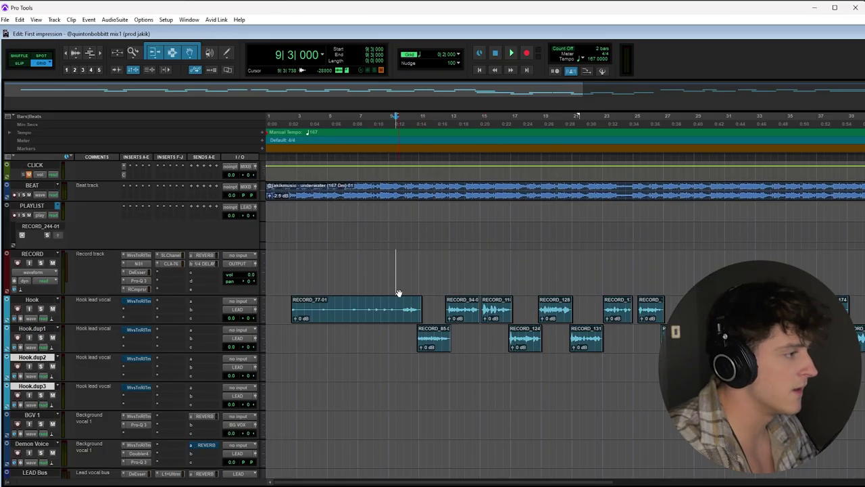
- Zoom out on the timeline and play the song to hear the hook
key("ctrl+bracketleft")
scroll(338, 298, "down", 3)
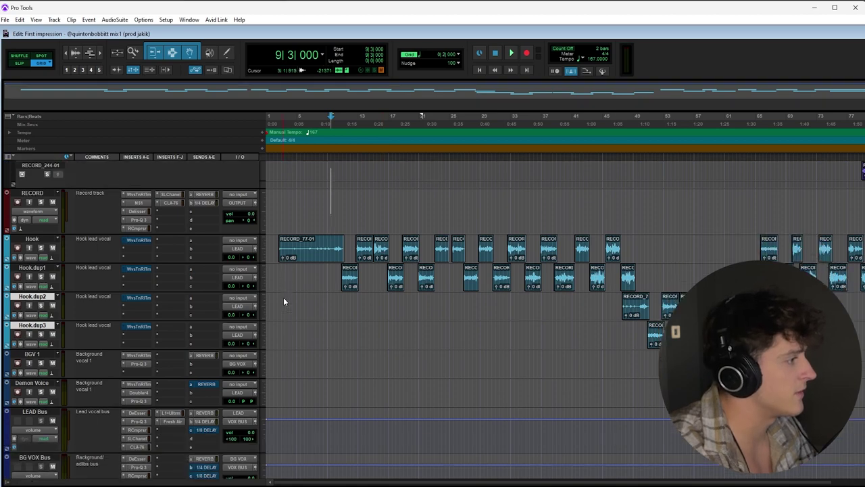
scroll(120, 329, "down", 10)
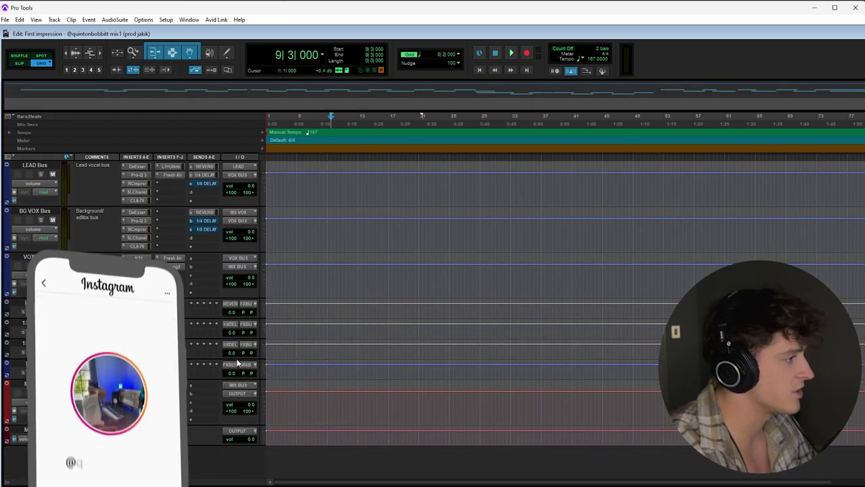
scroll(237, 363, "up", 10)
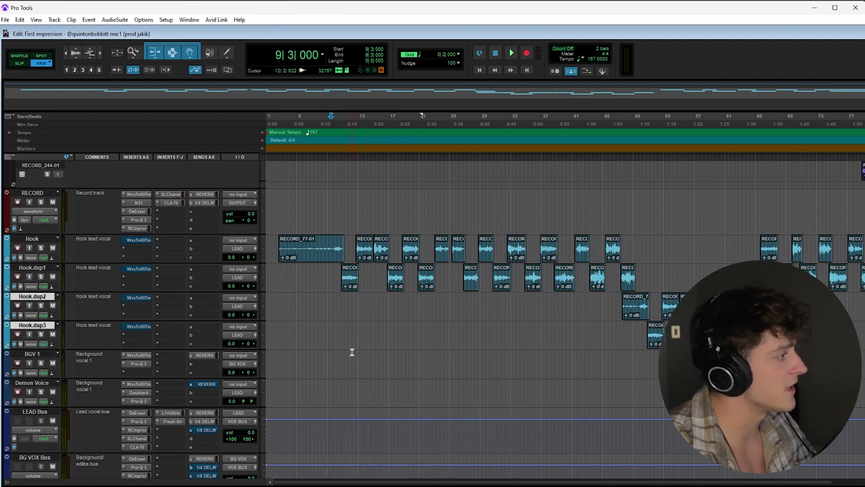
scroll(332, 210, "up", 4)
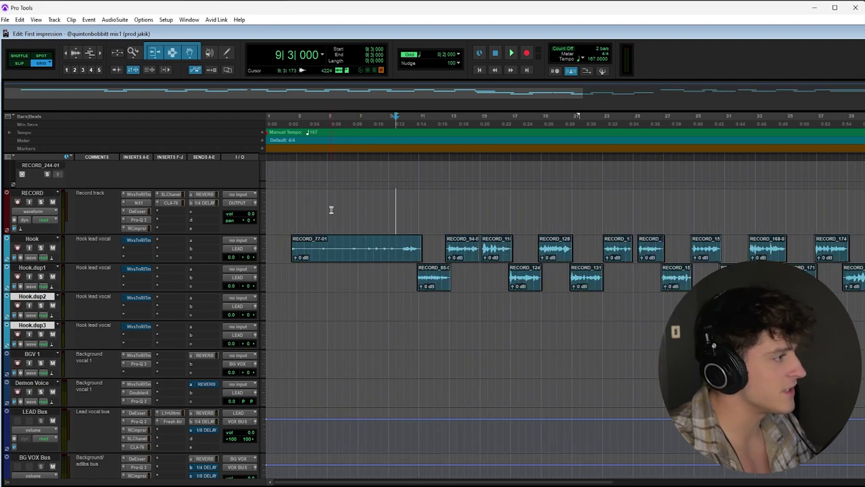
key("space")
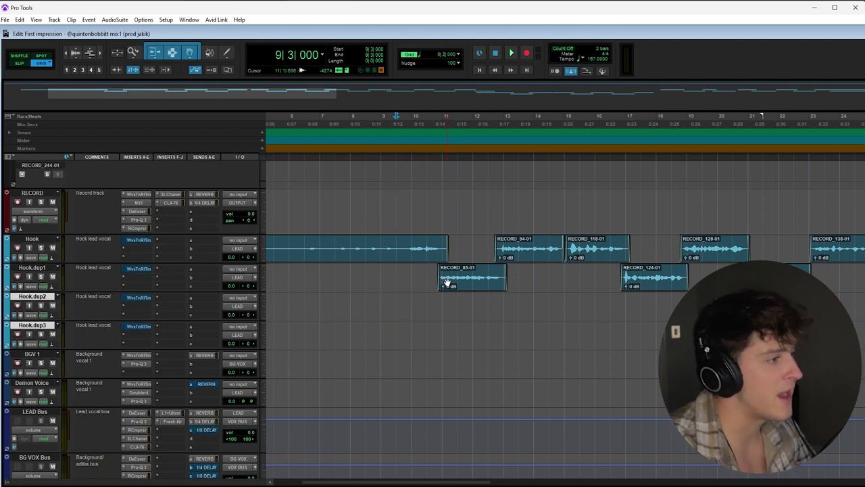
key("r")
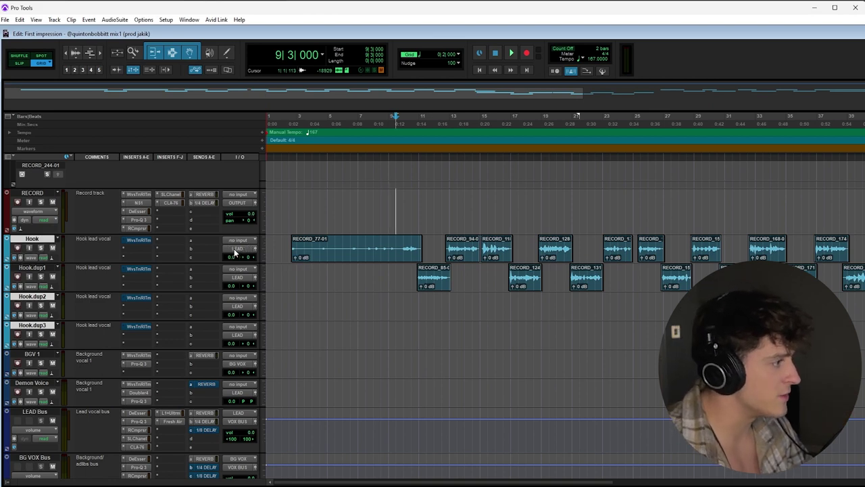
- Select Hook plus Hook.dup1–dup3, excluding BGV 1, and place the insertion point at bar 2
left_click(36, 411)
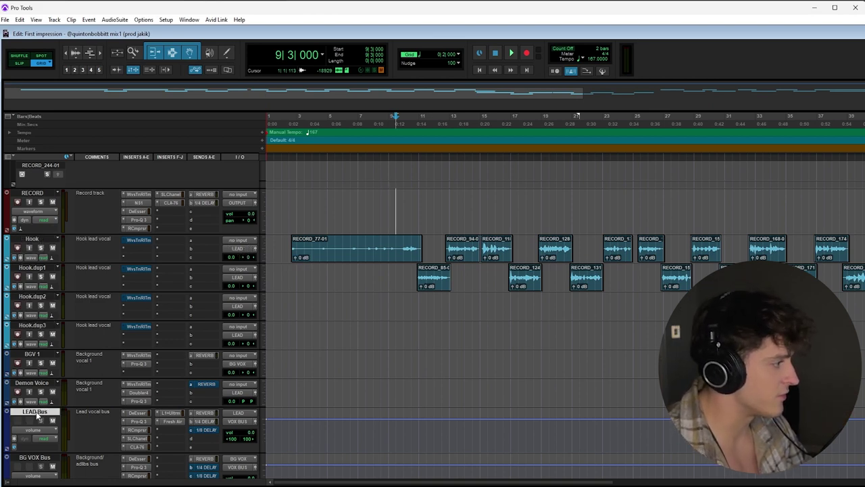
left_click(37, 241)
left_click(35, 270, "shift")
left_click(35, 296, "ctrl")
left_click(35, 326, "ctrl")
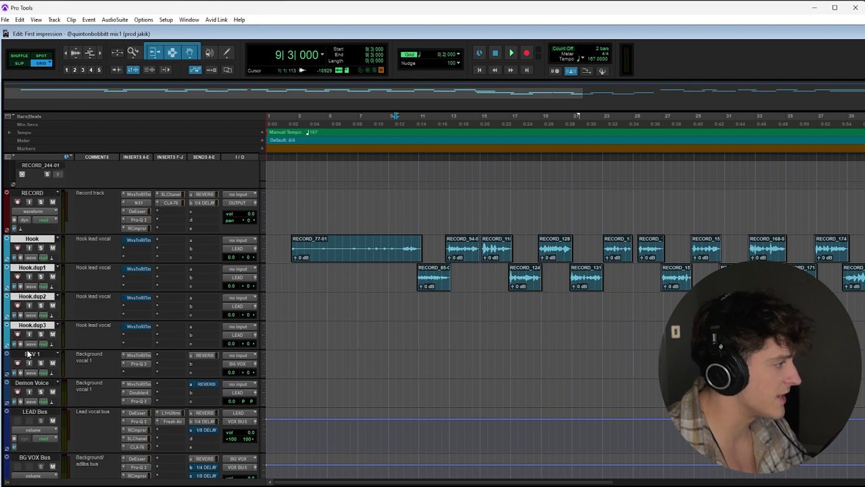
left_click(30, 354, "ctrl")
left_click(29, 354, "ctrl")
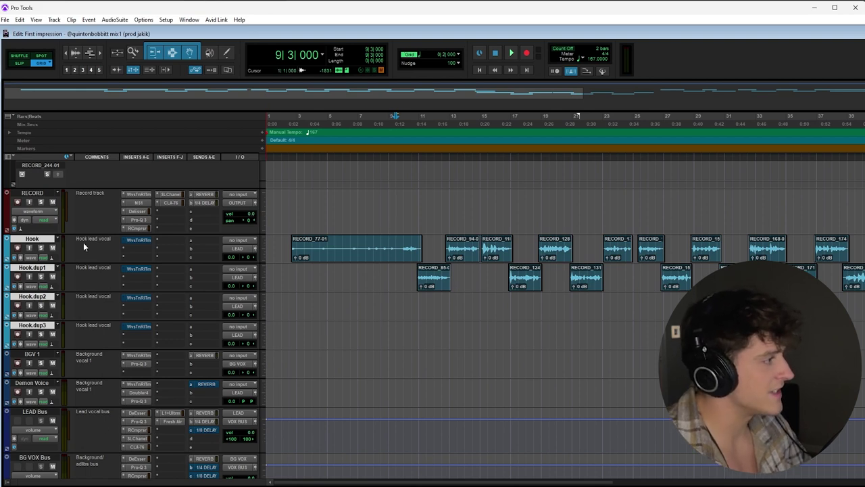
left_click(277, 247)
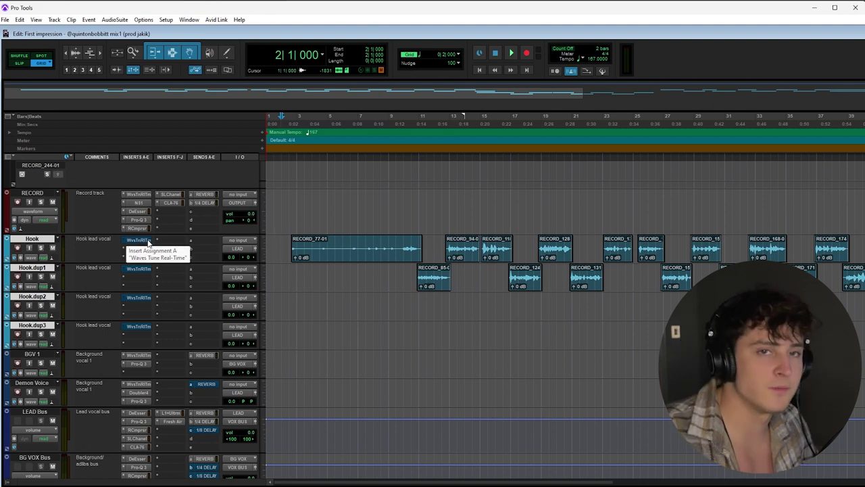
scroll(190, 353, "down", 1)
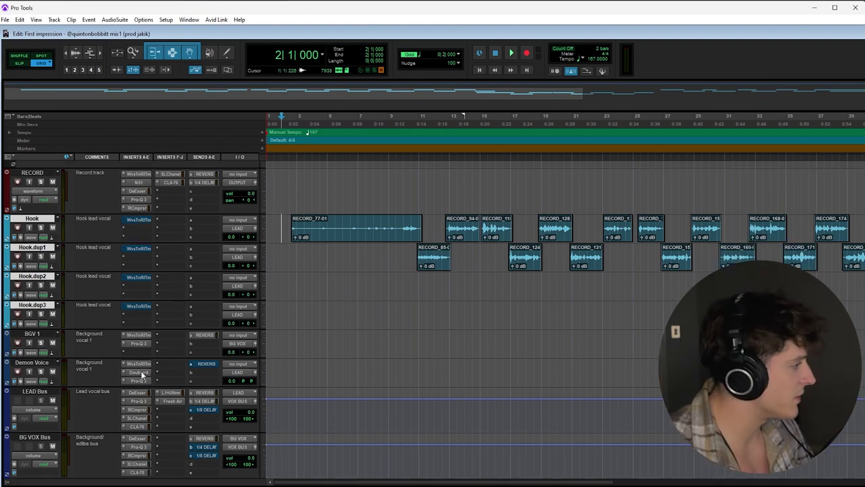
scroll(107, 389, "down", 3)
left_click(140, 338)
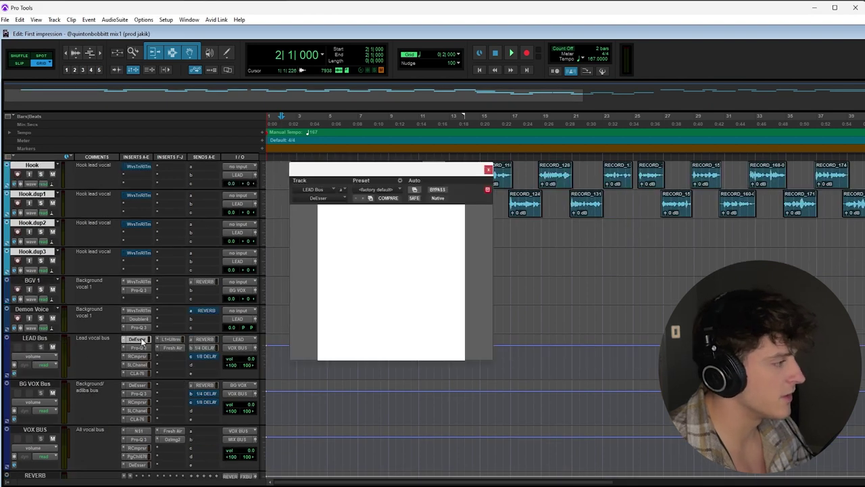
left_click_drag(438, 181, 442, 186)
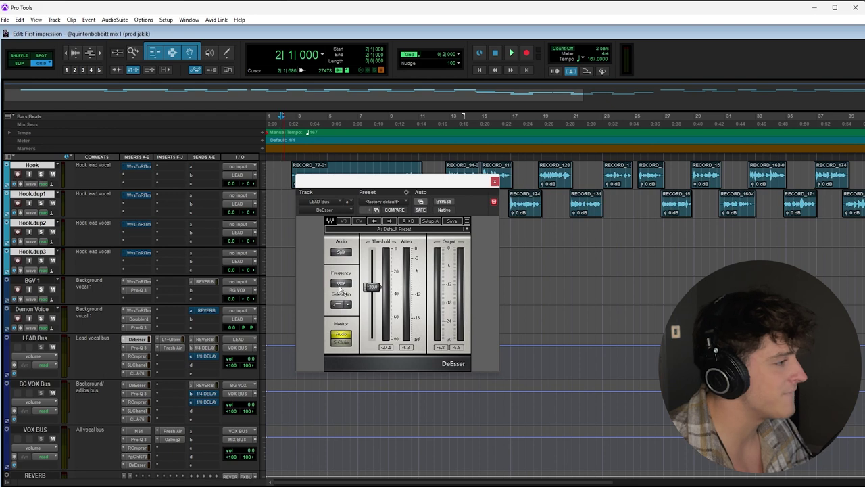
left_click_drag(487, 181, 560, 219)
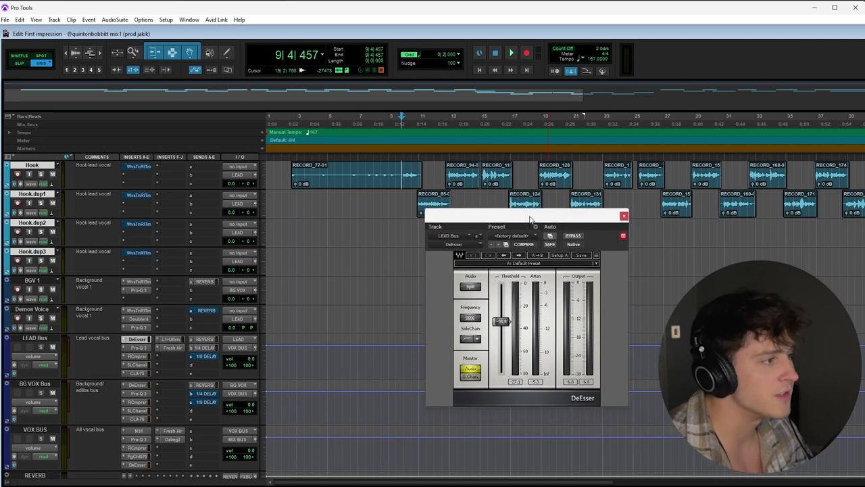
left_click_drag(530, 220, 527, 220)
key("space")
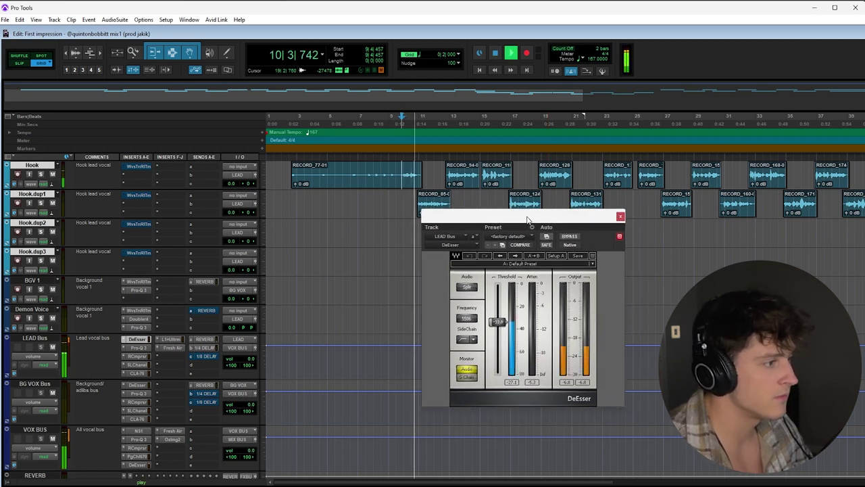
key("space")
left_click(620, 216)
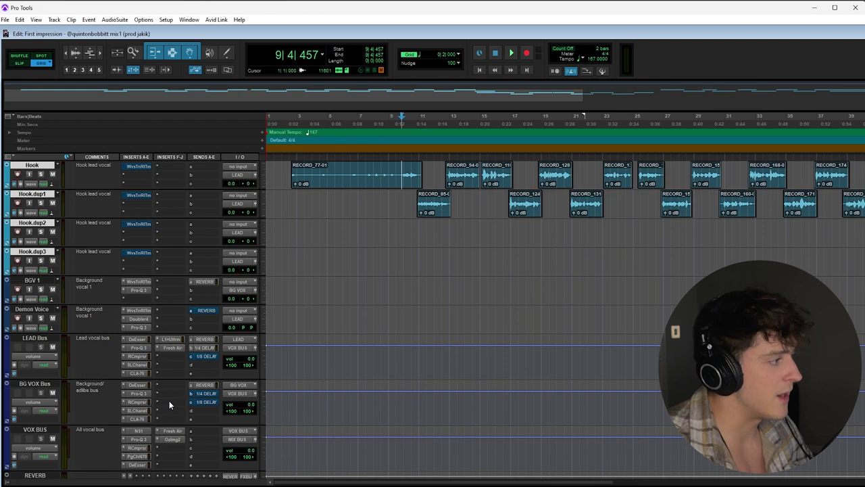
- Open the LEAD Bus Pro-Q 3 and inspect its bands, including the 2.4 kHz notch
left_click(140, 347)
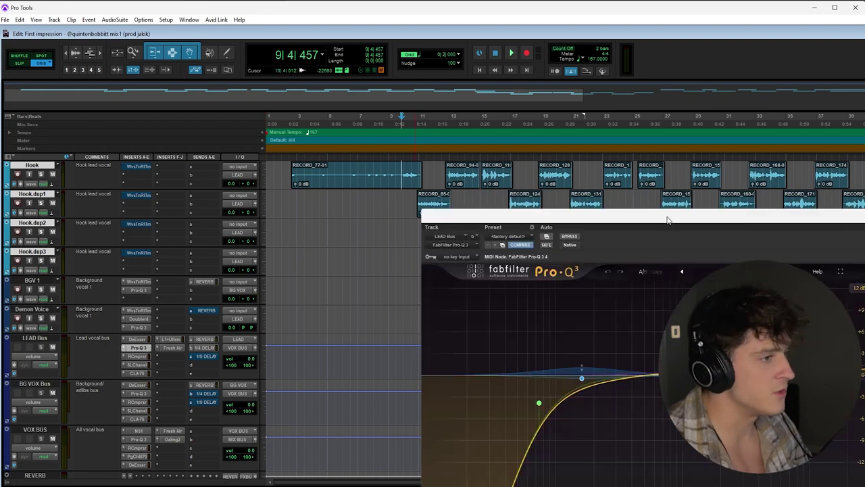
left_click_drag(589, 205, 423, 93)
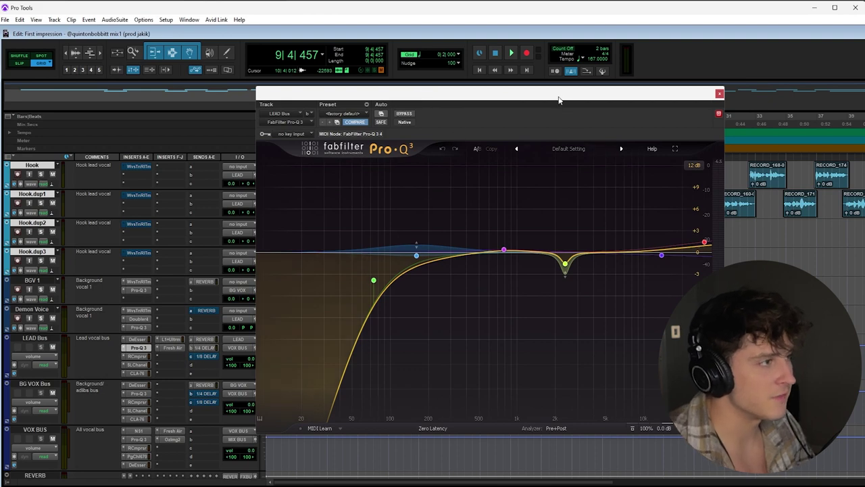
mouse_move(411, 264)
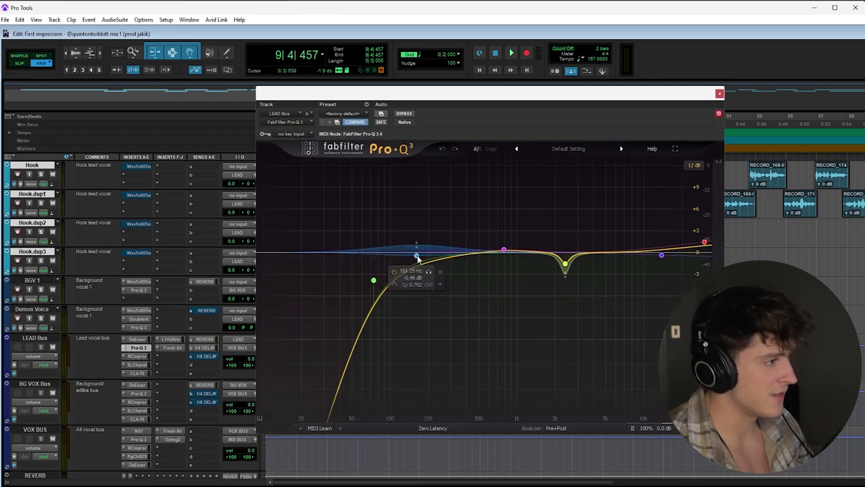
mouse_move(338, 387)
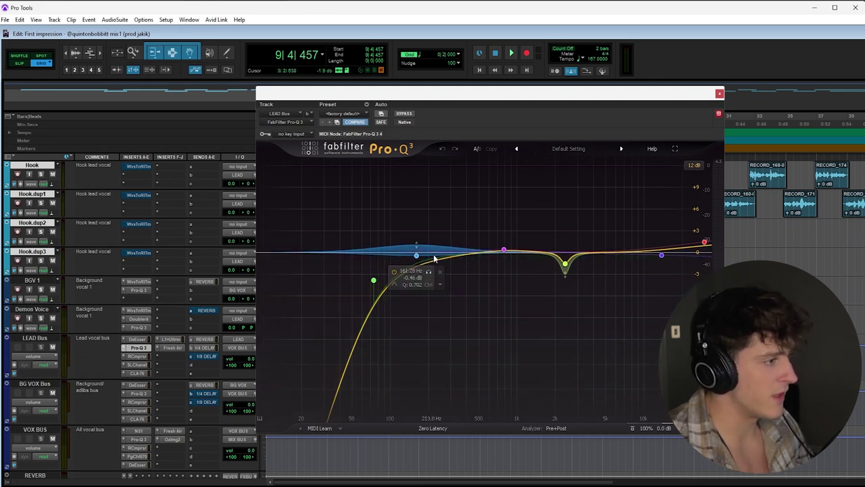
mouse_move(718, 245)
mouse_move(565, 266)
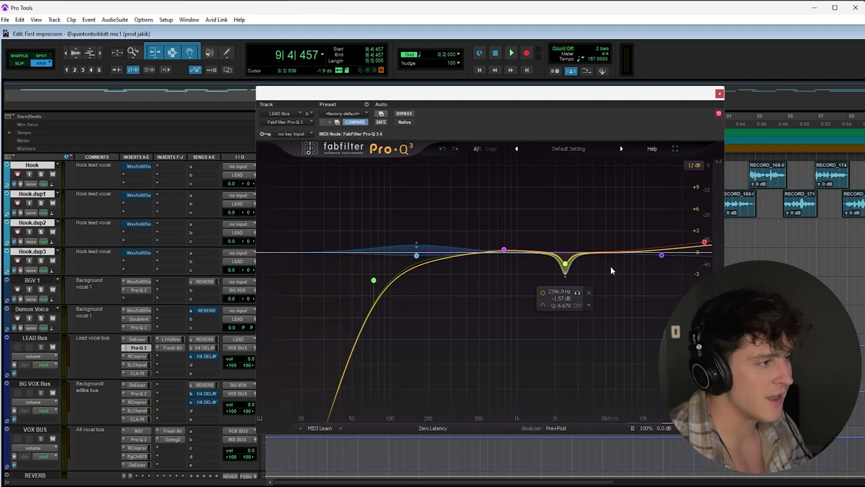
mouse_move(626, 278)
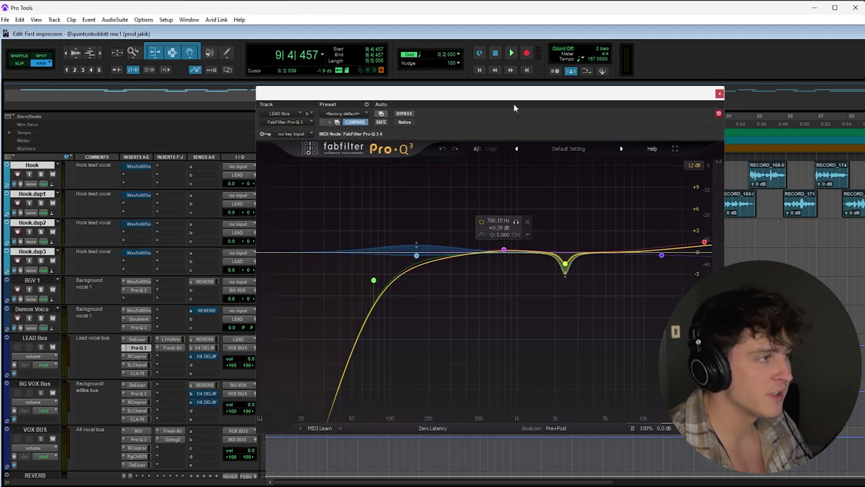
left_click_drag(520, 92, 520, 97)
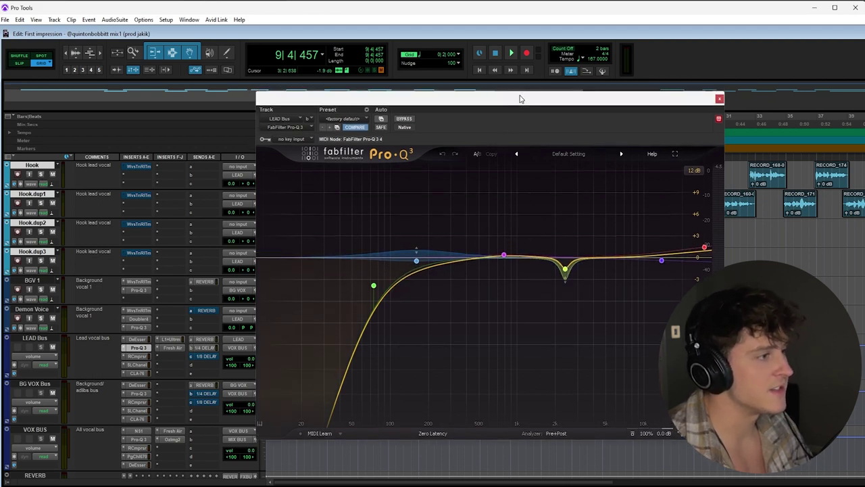
right_click(568, 269)
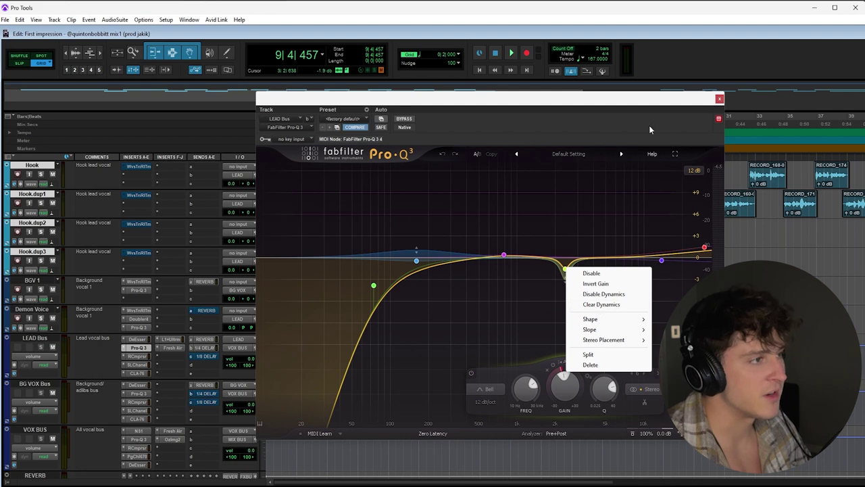
left_click_drag(682, 103, 686, 109)
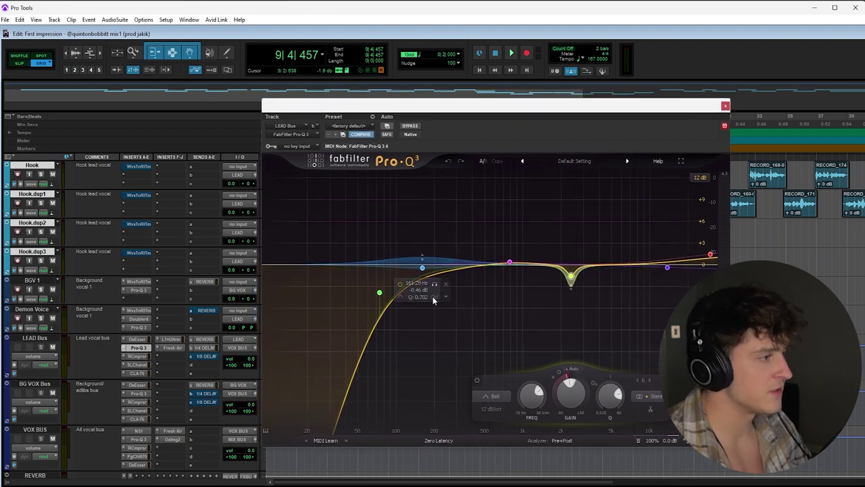
- Play the vocals briefly to watch the Pro-Q 3 analyzer, then stop and examine the low band
key("space")
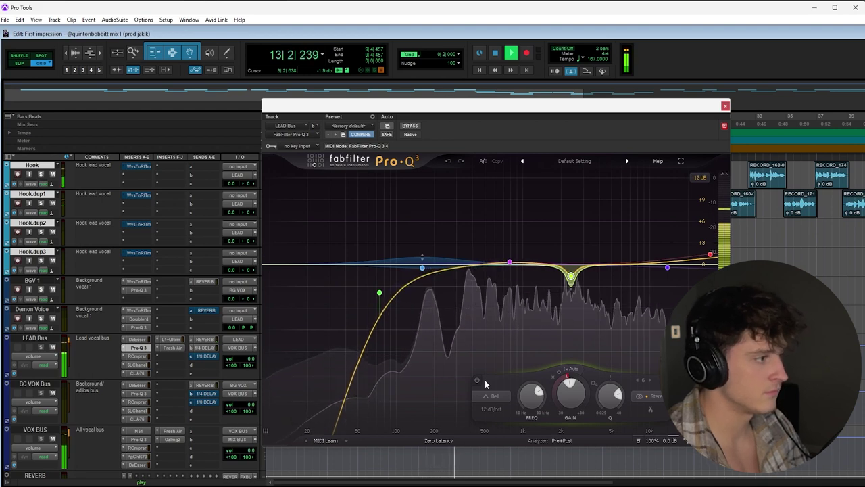
key("space")
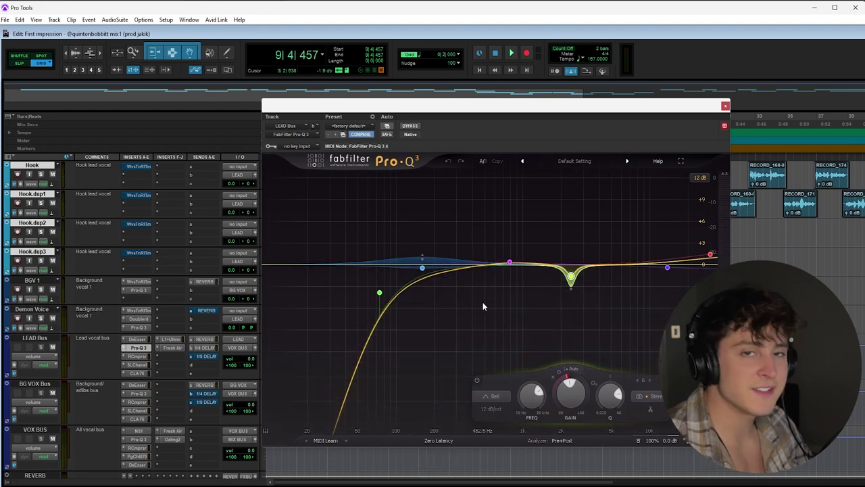
mouse_move(434, 284)
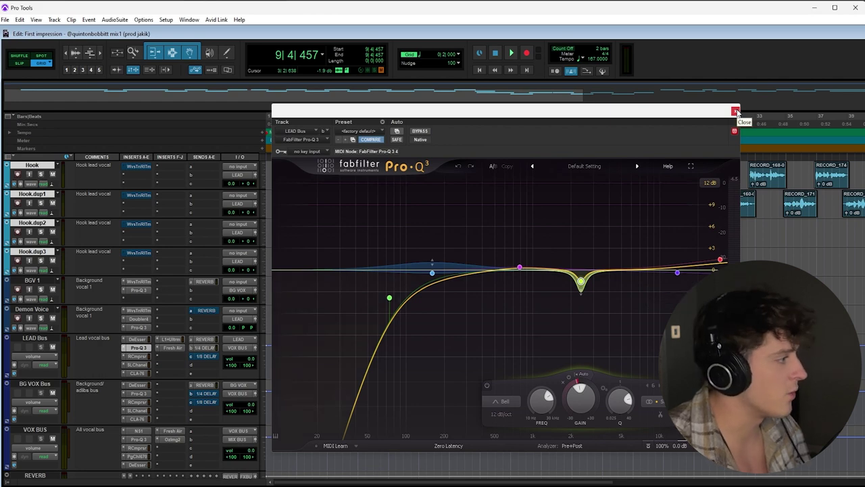
- Close the Pro-Q 3, open the LEAD Bus RCompressor and play the vocals through it
left_click(736, 110)
left_click(138, 356)
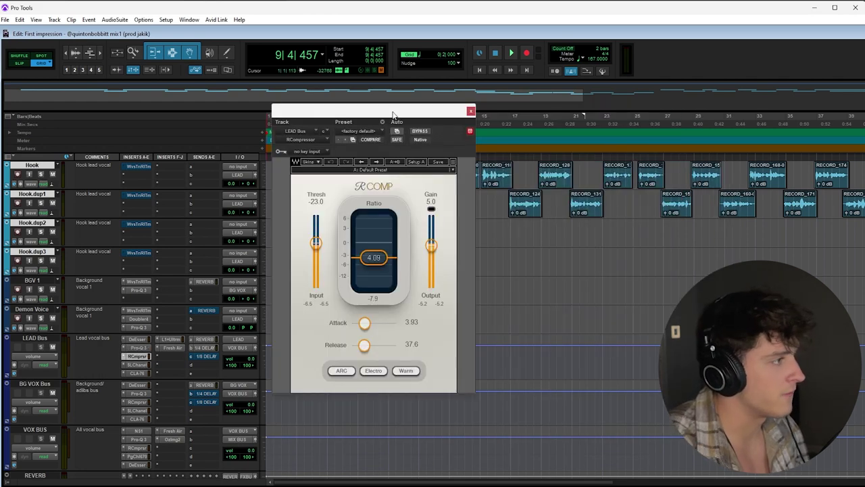
left_click_drag(392, 113, 457, 116)
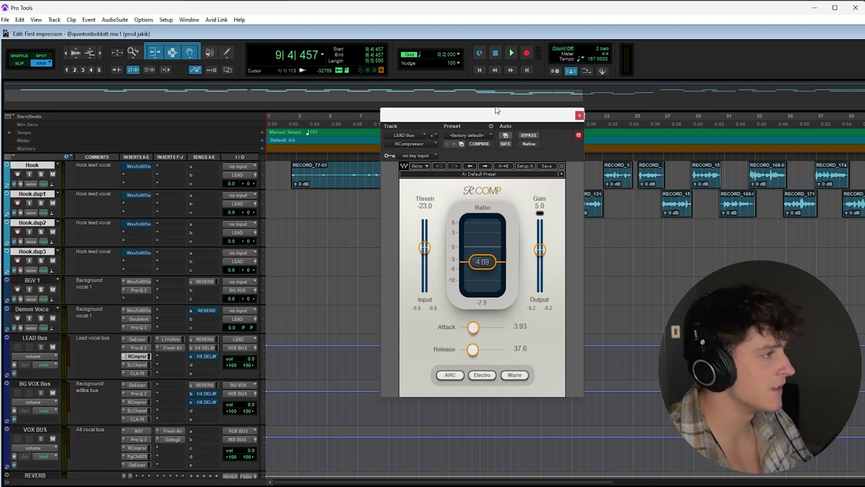
left_click_drag(495, 110, 542, 119)
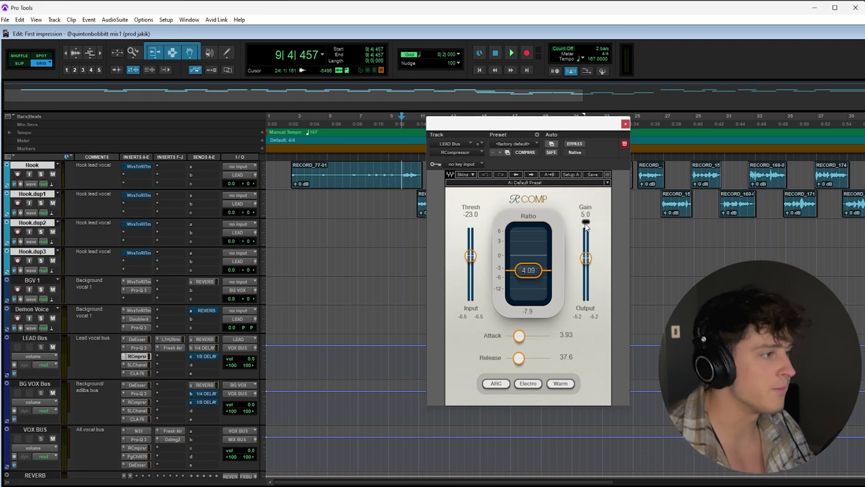
key("space")
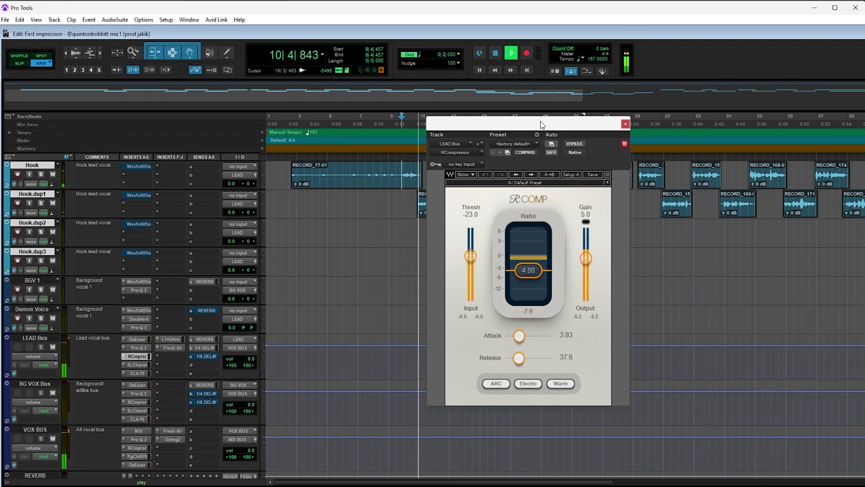
left_click_drag(541, 124, 542, 127)
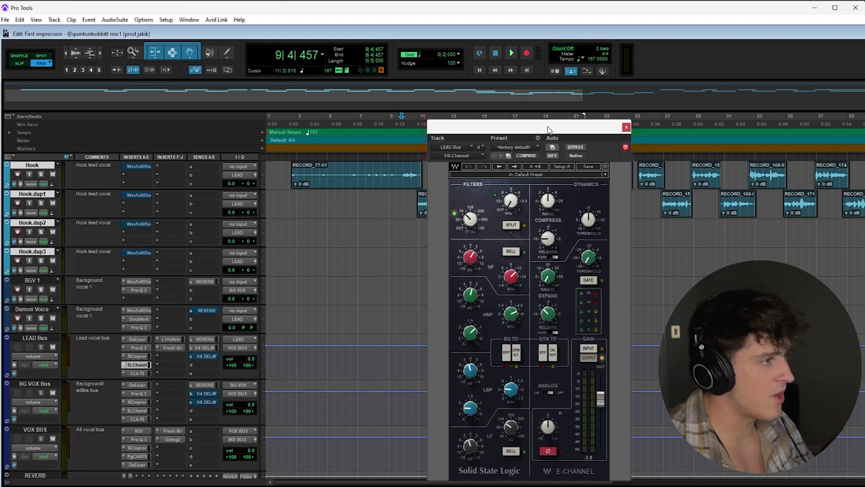
left_click_drag(546, 127, 538, 99)
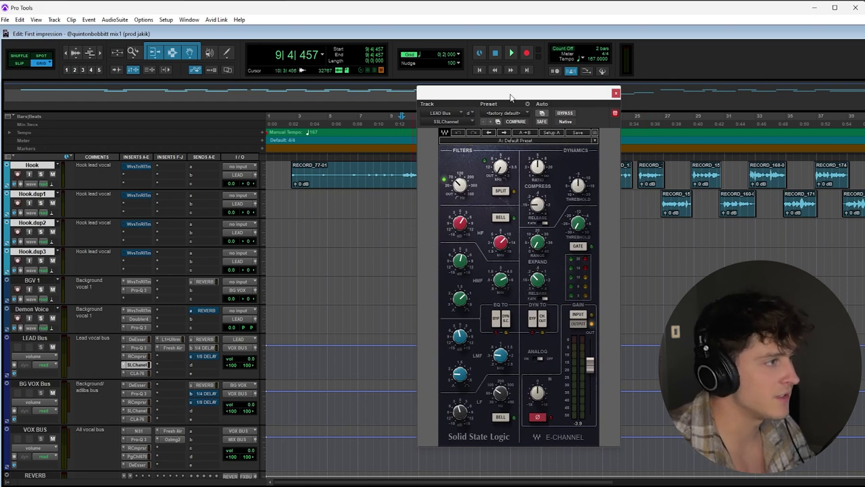
- Nudge the LEAD Bus SSL E-Channel strip window slightly left
left_click_drag(511, 98, 499, 101)
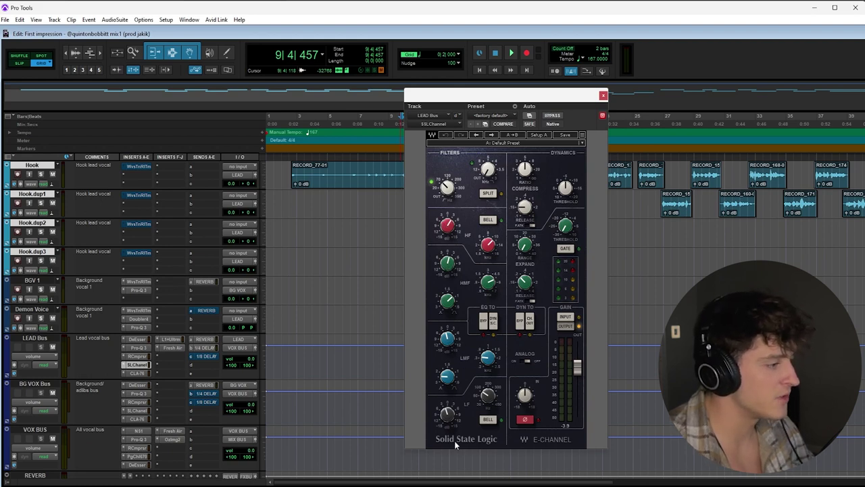
- Close the SSL strip, move the LEAD Bus CLA-76 window below the ruler, and play the vocals
left_click(603, 97)
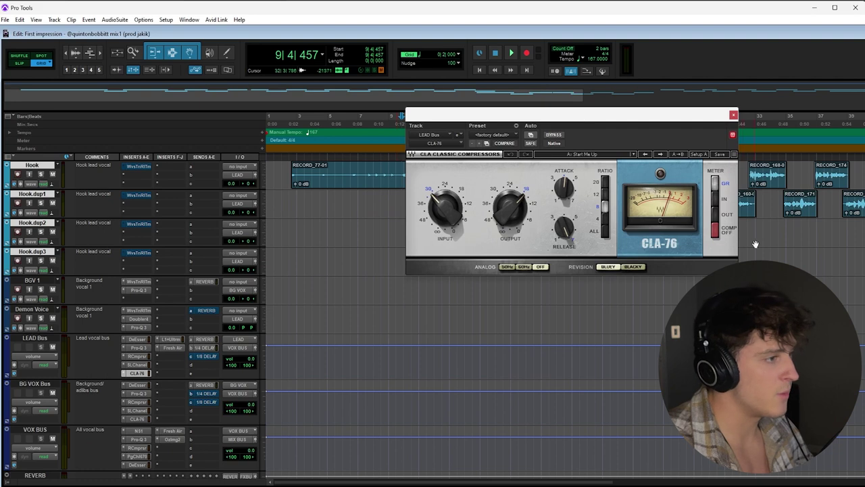
left_click_drag(573, 119, 583, 160)
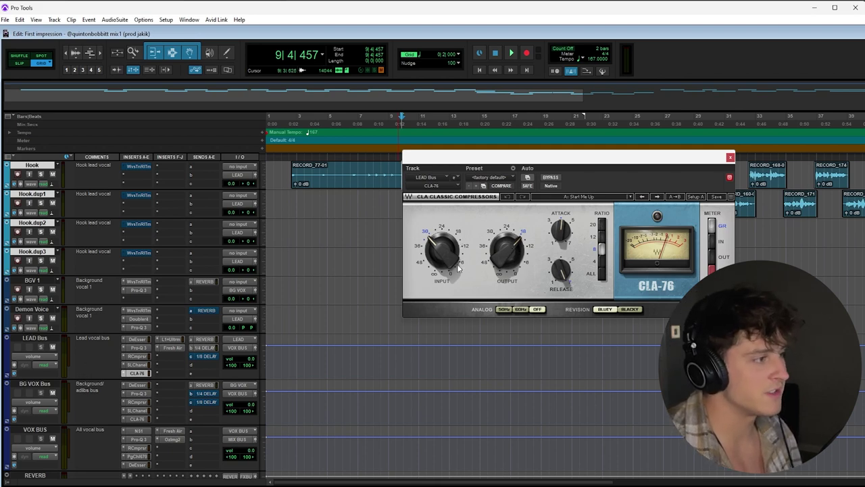
mouse_move(457, 262)
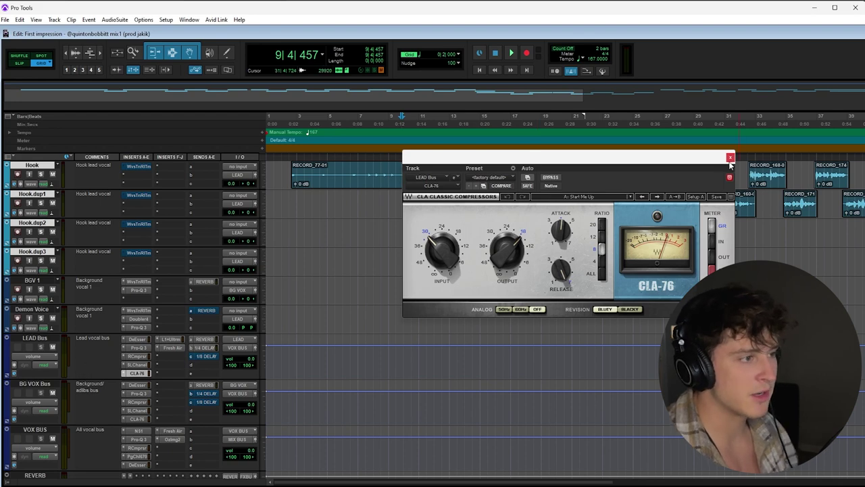
left_click_drag(641, 162, 609, 195)
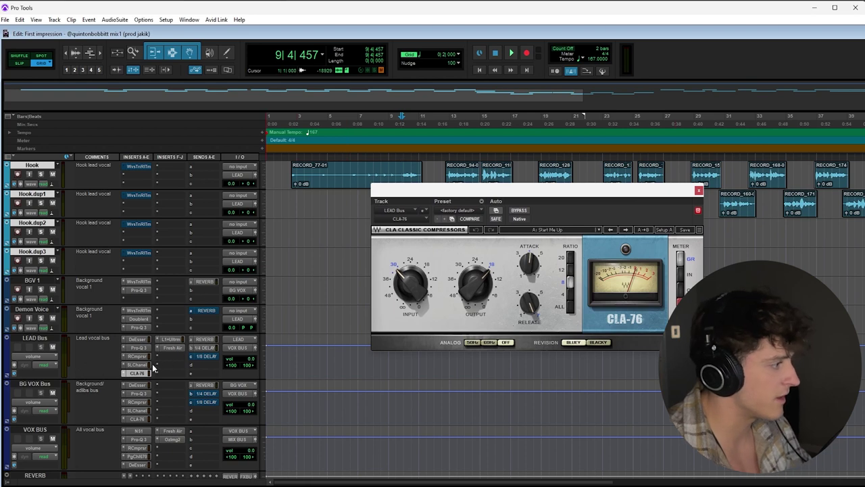
key("space")
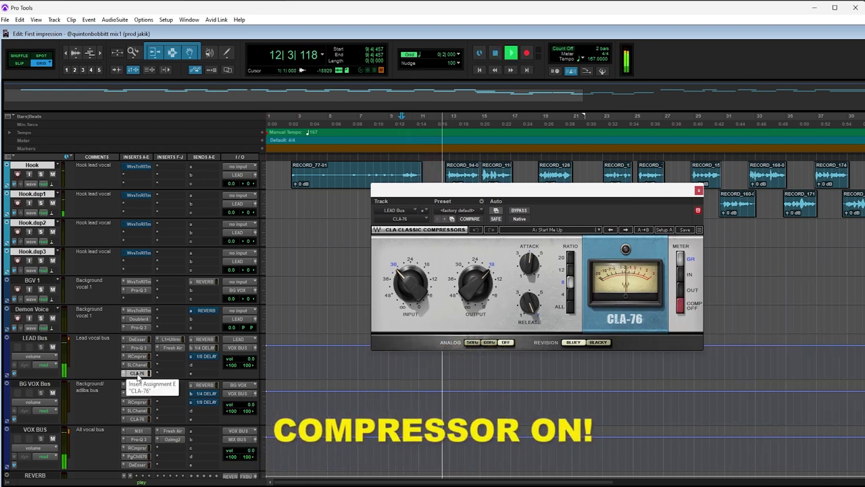
- Bypass the CLA-76 and replay the vocals to compare, then stop and close it
key("space")
left_click(520, 211)
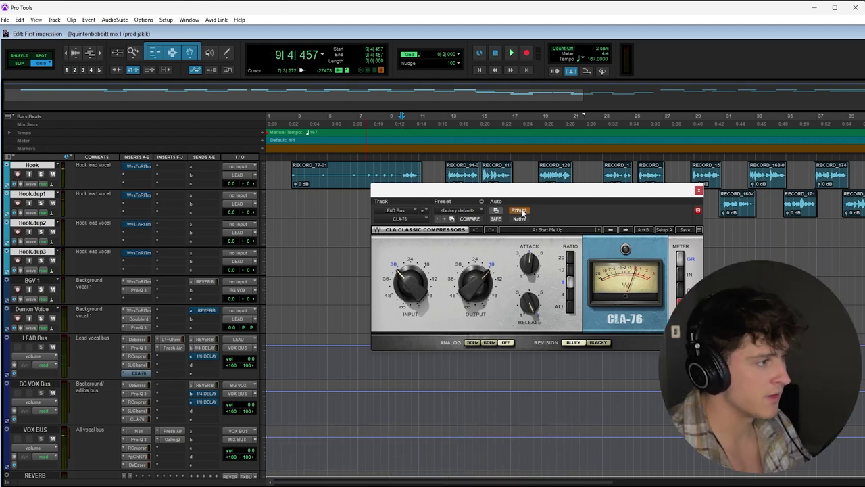
left_click_drag(583, 194, 585, 199)
key("space")
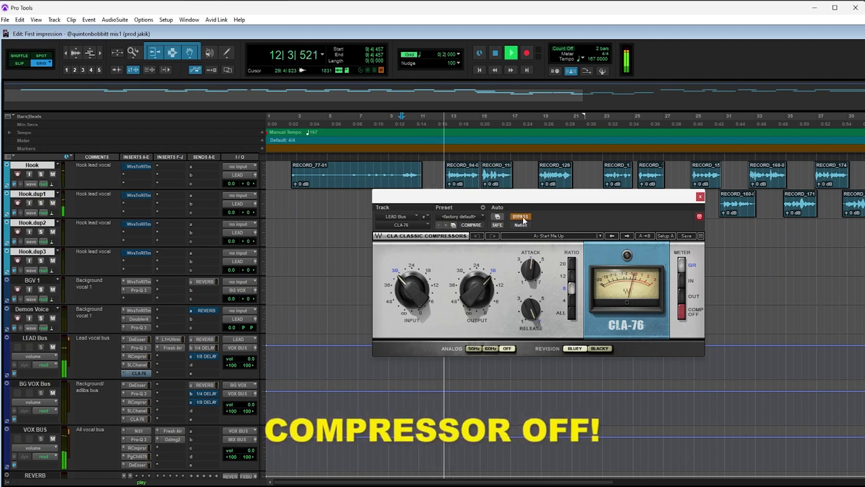
key("space")
left_click(700, 197)
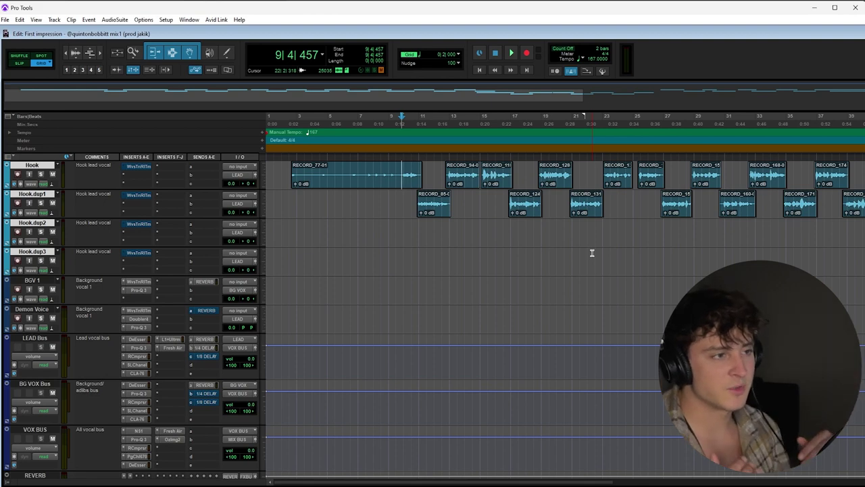
- Open the LEAD Bus L1 Ultramaximizer, toggle its bypass during playback, then close it
left_click(170, 339)
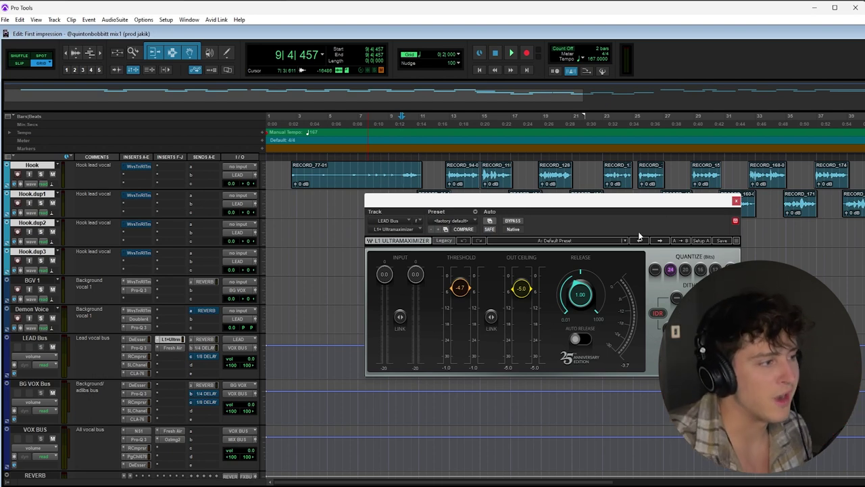
left_click_drag(688, 206, 690, 213)
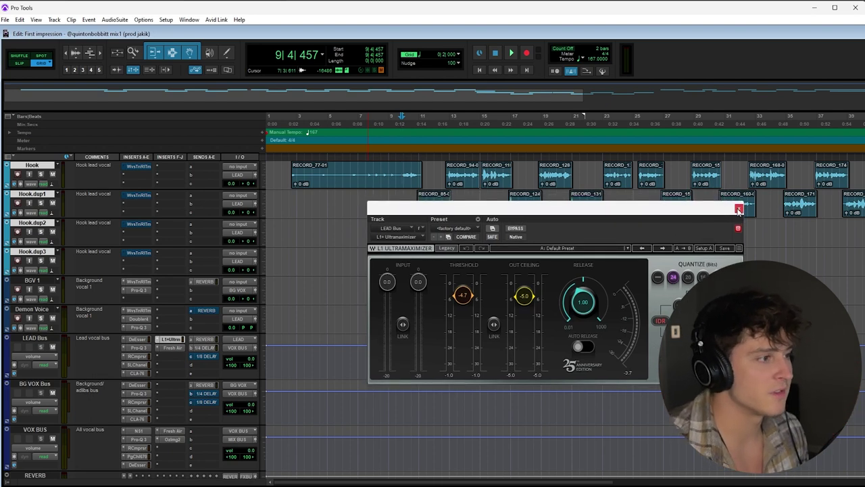
left_click_drag(675, 210, 685, 219)
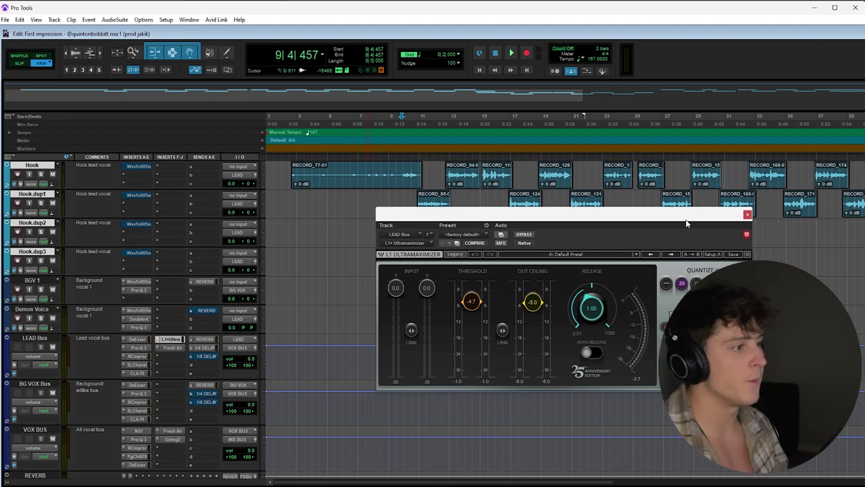
left_click_drag(686, 223, 687, 230)
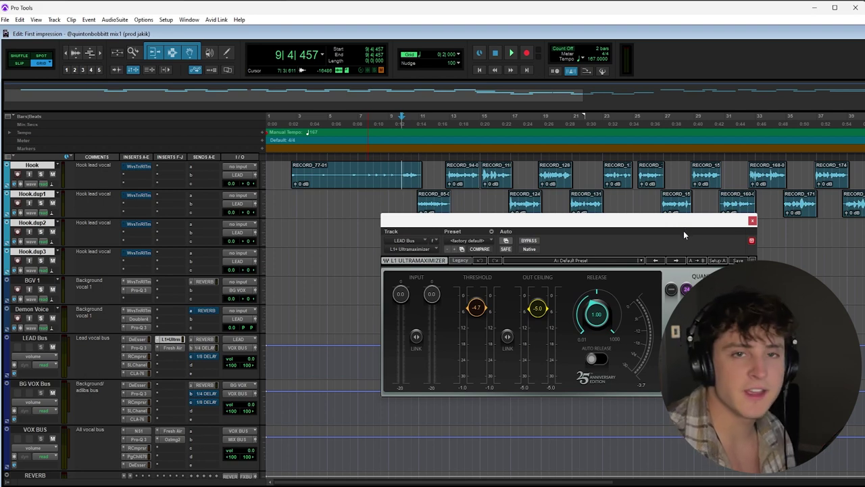
left_click(168, 341, "ctrl")
key("space")
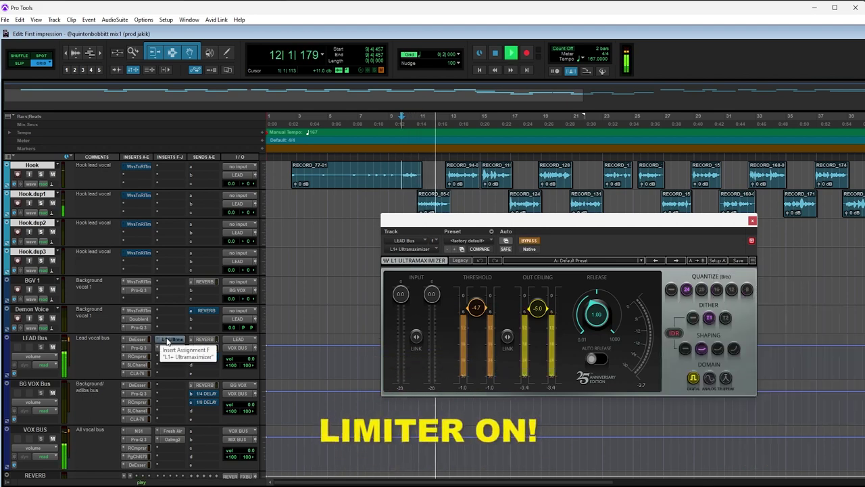
left_click(168, 341, "ctrl")
key("space")
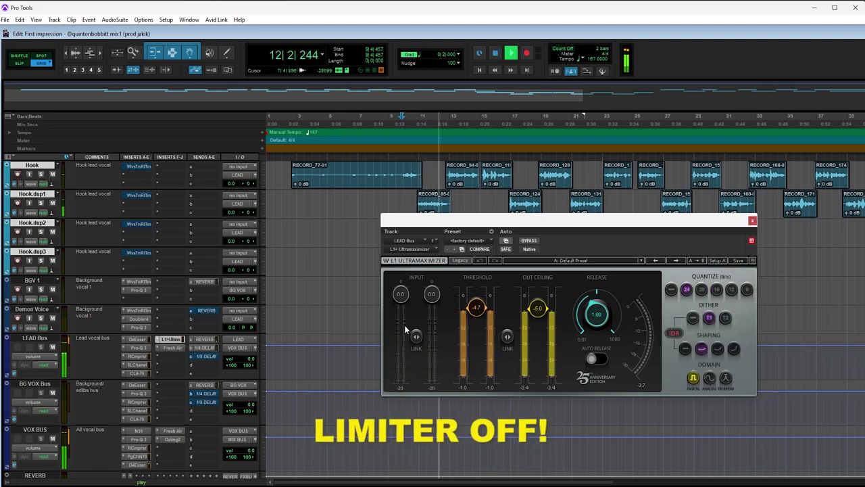
left_click(752, 221)
key("space")
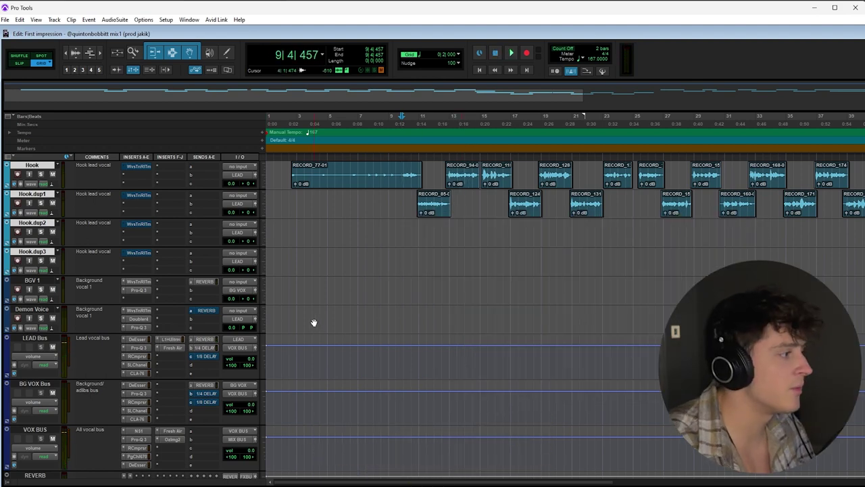
- Open the LEAD Bus Fresh Air plugin briefly, then close it
left_click(169, 348)
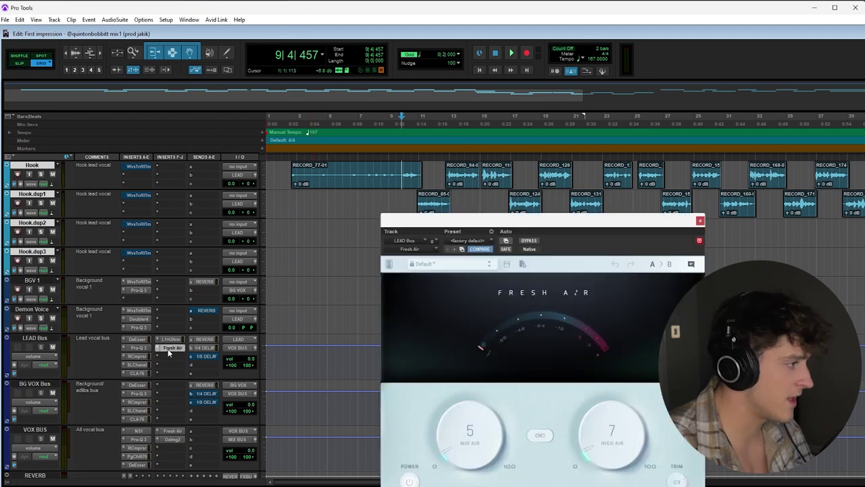
left_click_drag(527, 222, 517, 163)
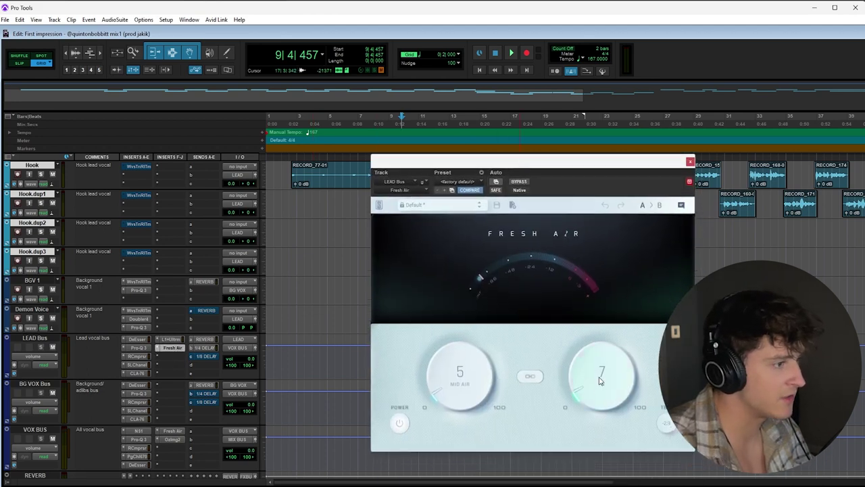
left_click(689, 163)
- Check the BG VOX Bus and LEAD Bus output routing, then open the VOX BUS NS1
scroll(32, 342, "down", 1)
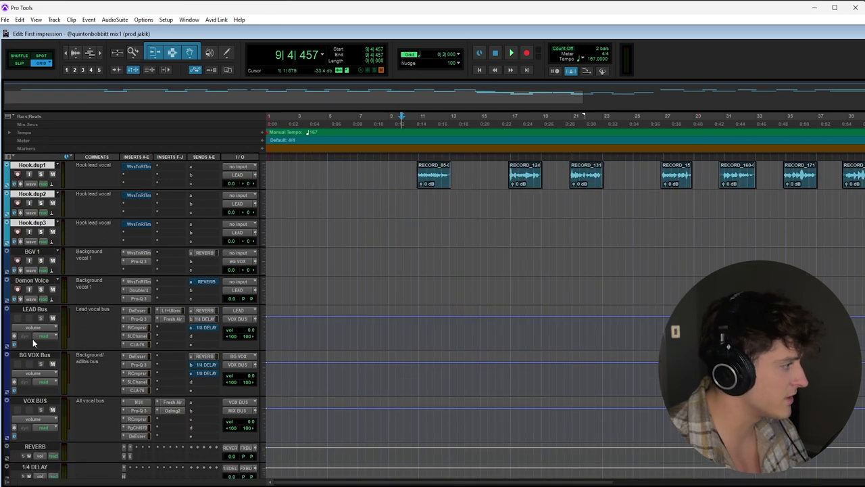
left_click(241, 364)
left_click(237, 319)
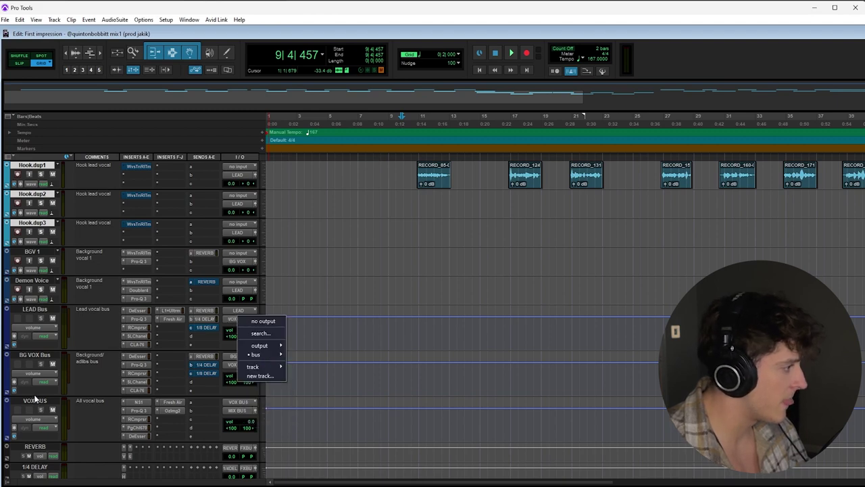
left_click(89, 419)
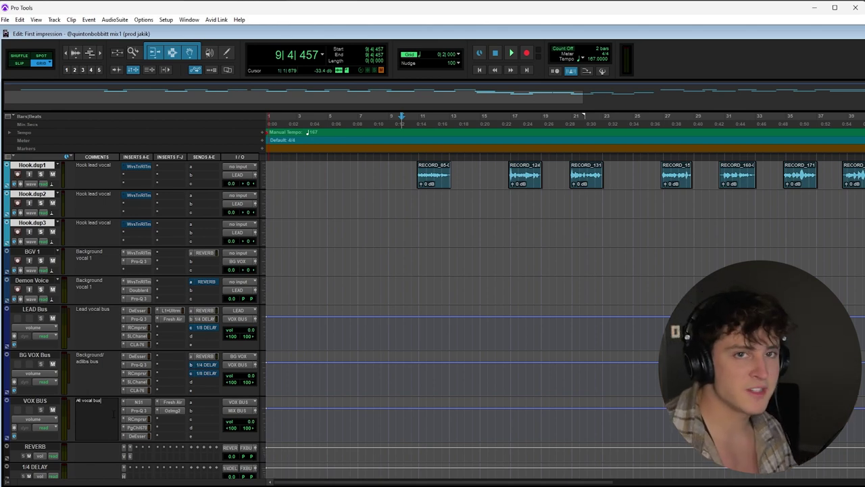
left_click(134, 403)
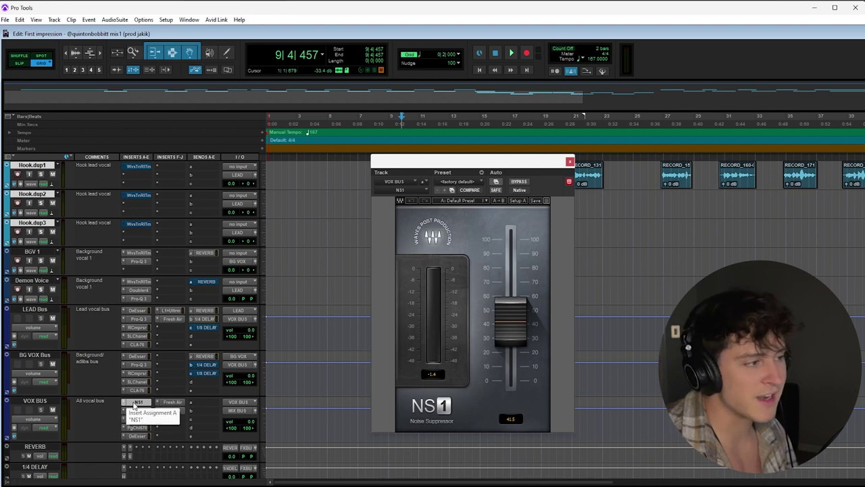
- Position the NS1 window, then open the VOX BUS Pro-Q 3 and RCompressor in turn
left_click_drag(494, 163, 497, 170)
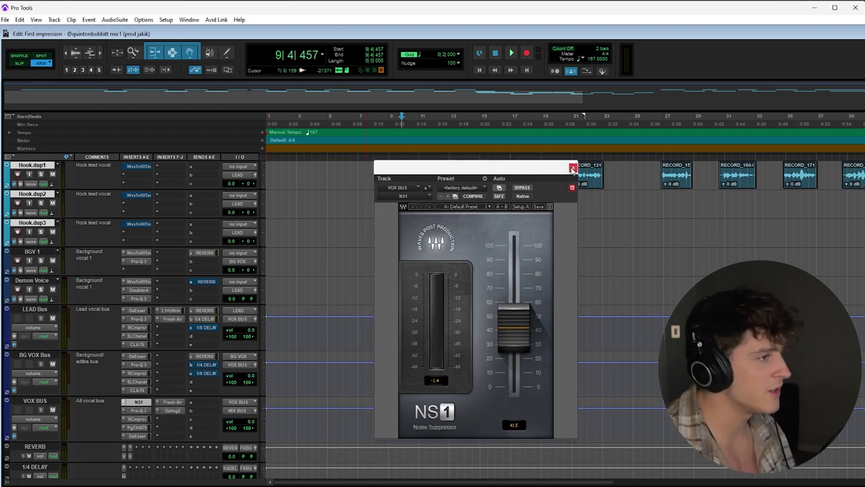
left_click(573, 168)
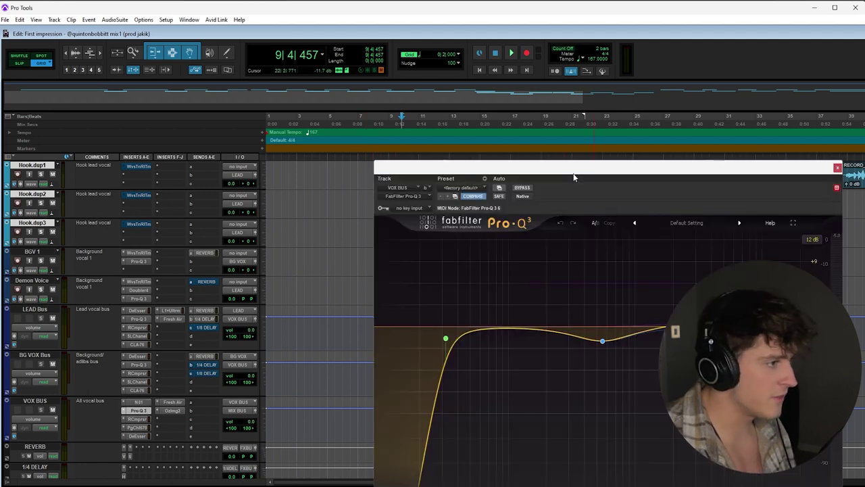
left_click_drag(573, 173, 543, 132)
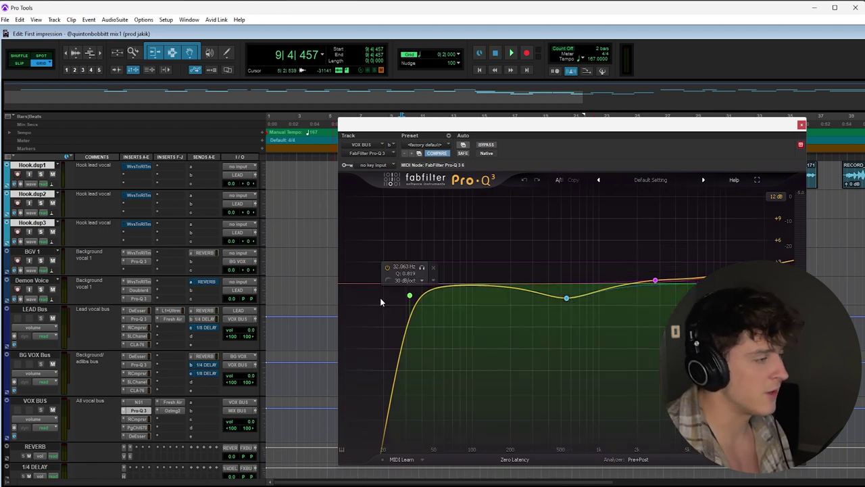
left_click(138, 419)
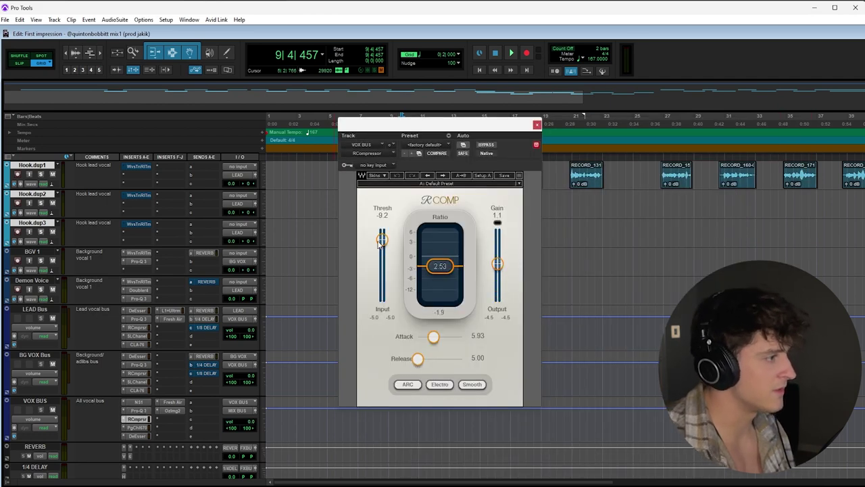
- Close RCompressor, audition the VOX BUS PuigChild 670 during playback, then close it
left_click_drag(445, 129, 457, 132)
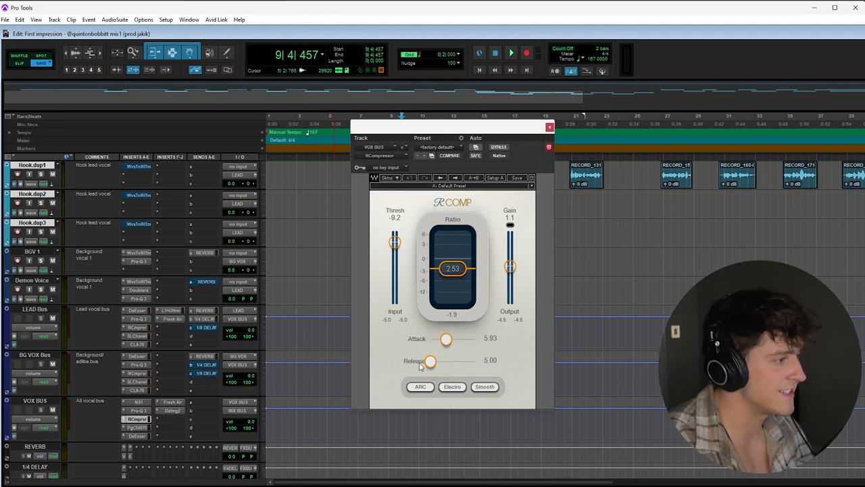
left_click(549, 129)
left_click(137, 427)
left_click_drag(485, 147, 501, 150)
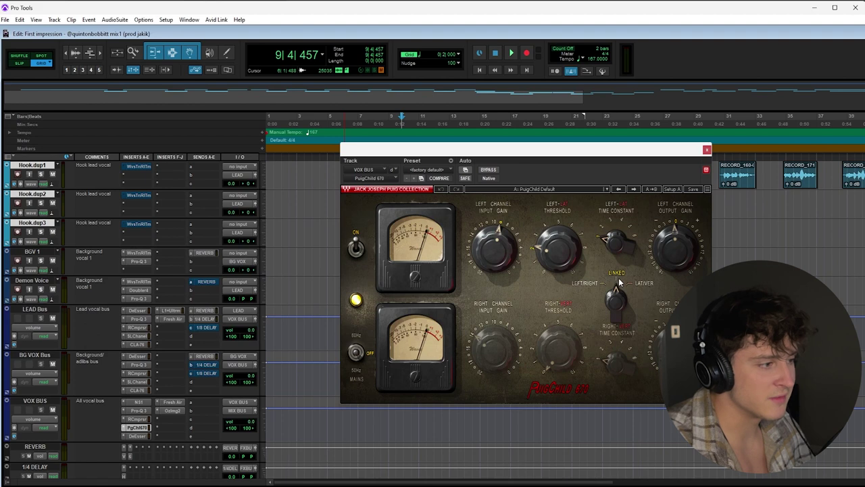
mouse_move(570, 252)
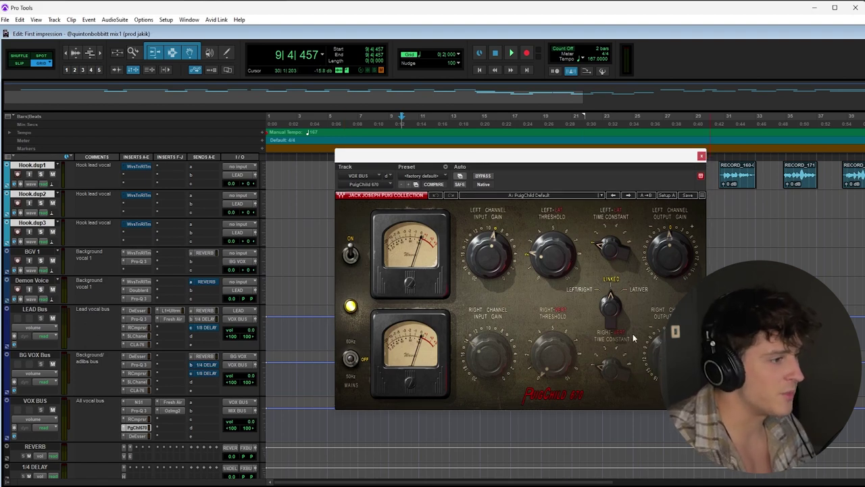
left_click_drag(490, 157, 495, 165)
key("space")
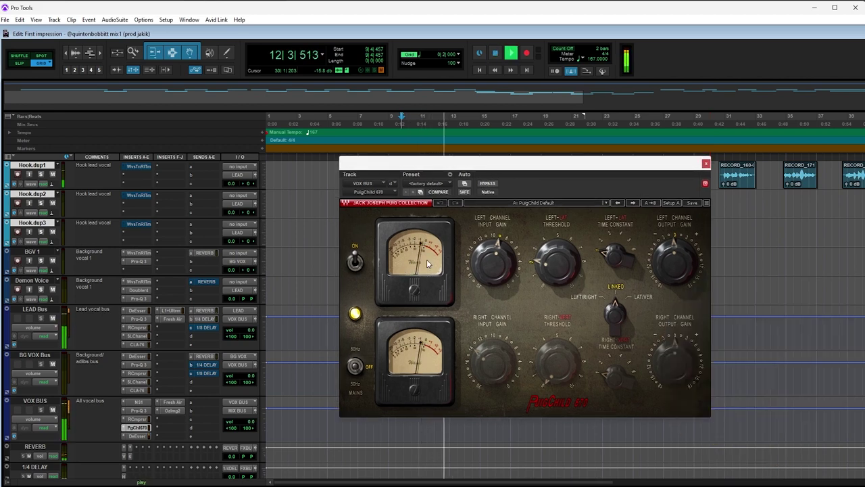
key("space")
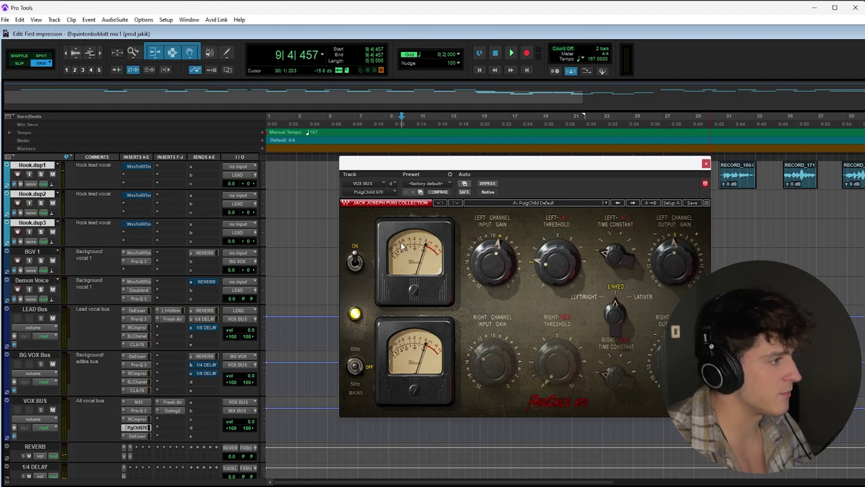
left_click(705, 163)
- Briefly inspect the VOX BUS DeEsser, then close it
left_click(137, 435)
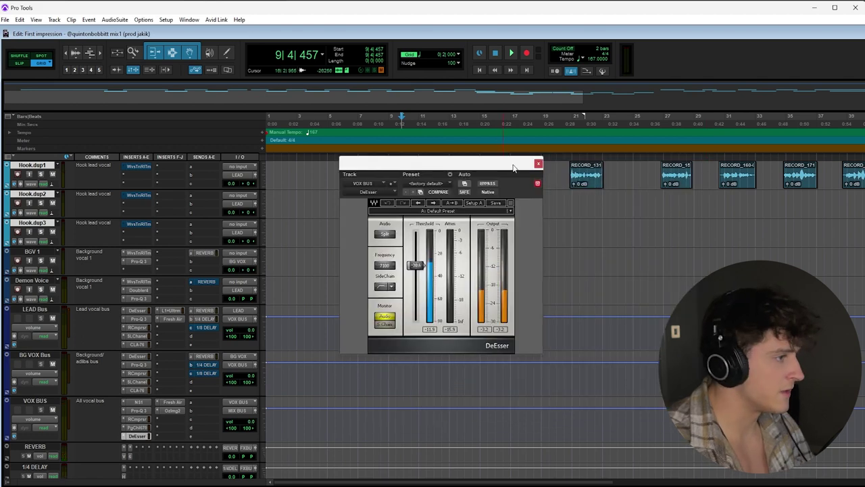
left_click_drag(507, 165, 540, 173)
left_click(560, 168)
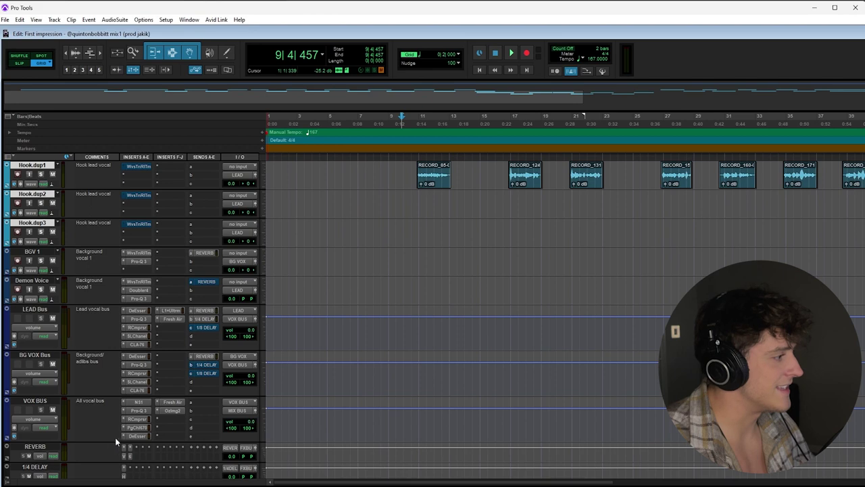
- Play the vocals with the VOX BUS Fresh Air bypassed
left_click(171, 403)
left_click_drag(504, 175, 486, 161)
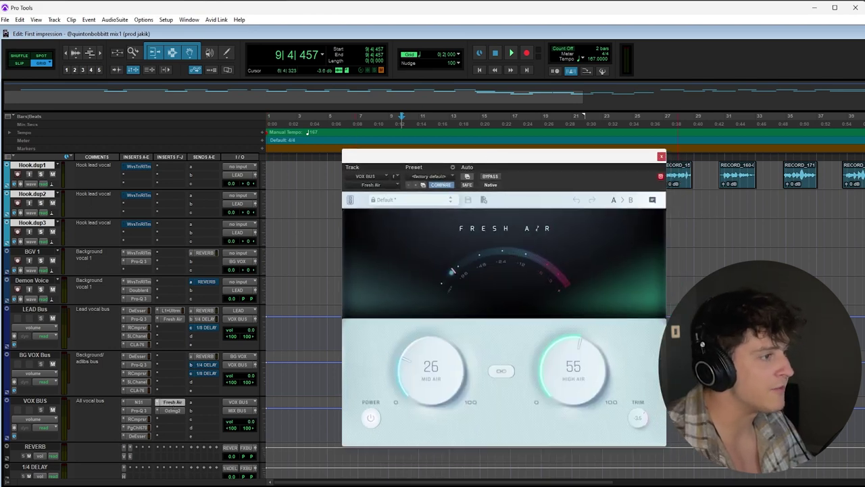
left_click(172, 403, "ctrl")
key("space")
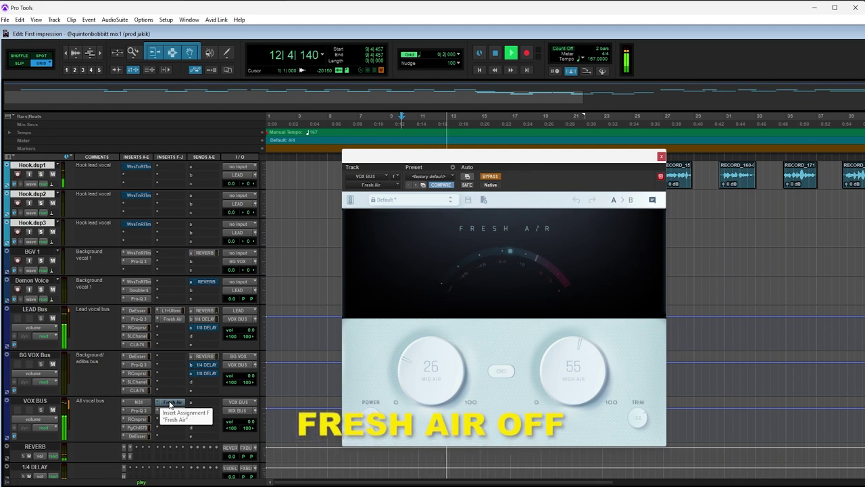
key("space")
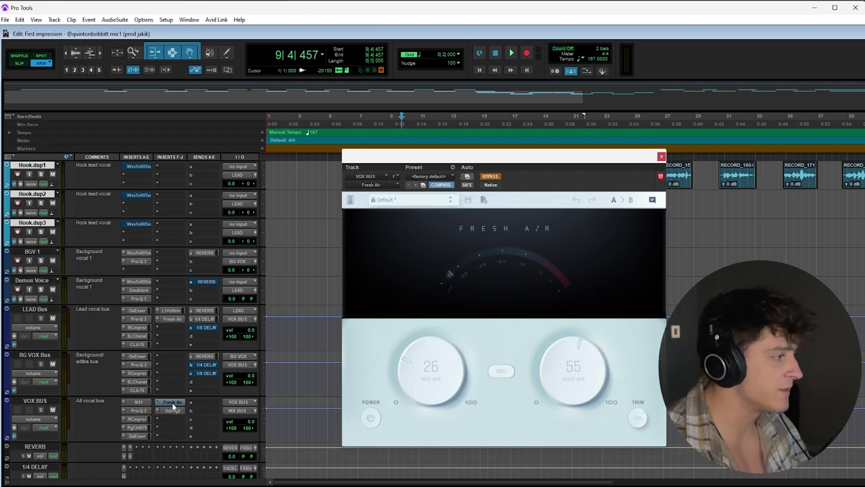
- Re-enable Fresh Air, replay the vocals with it active, then bring up Ozone Imager 2
left_click_drag(530, 159, 528, 165)
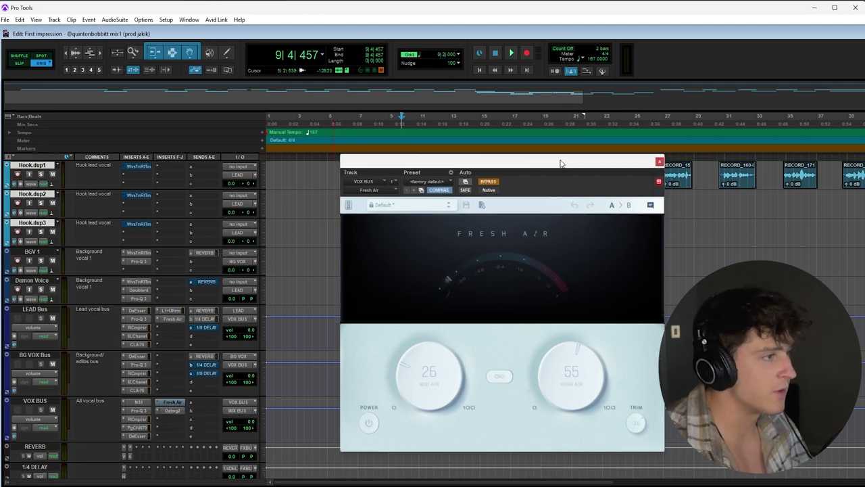
left_click(487, 181)
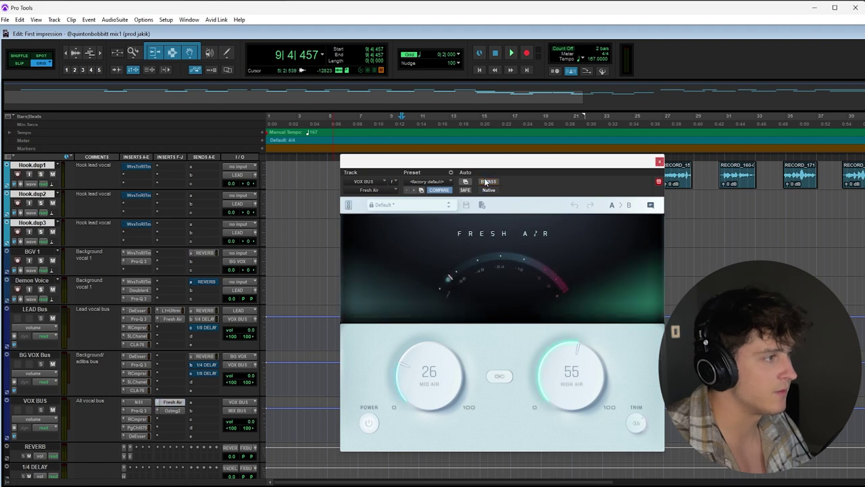
left_click(660, 163)
key("space")
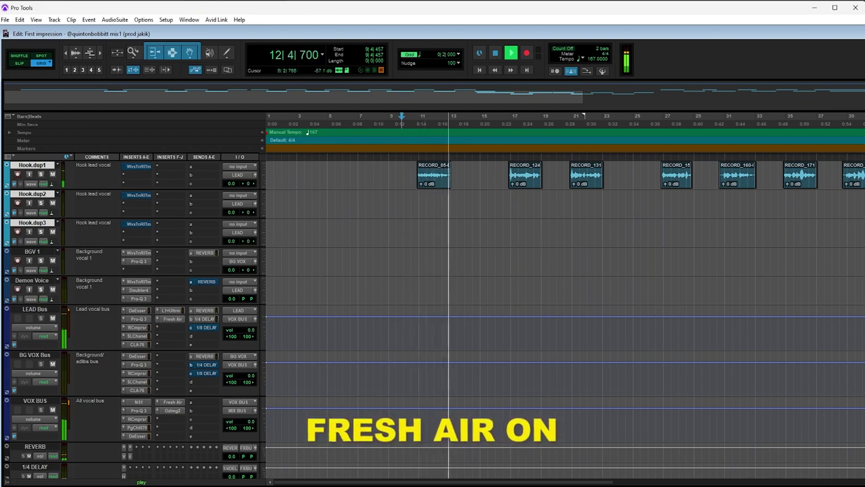
key("space")
left_click(171, 411)
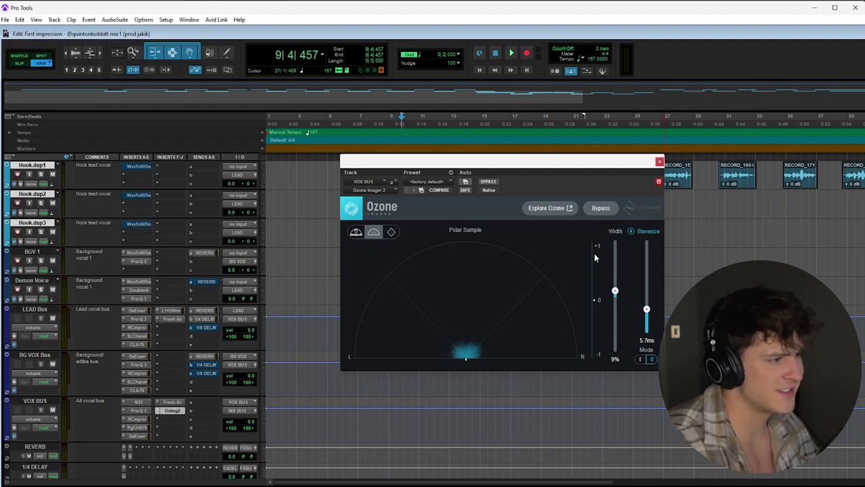
left_click_drag(518, 163, 521, 165)
key("space")
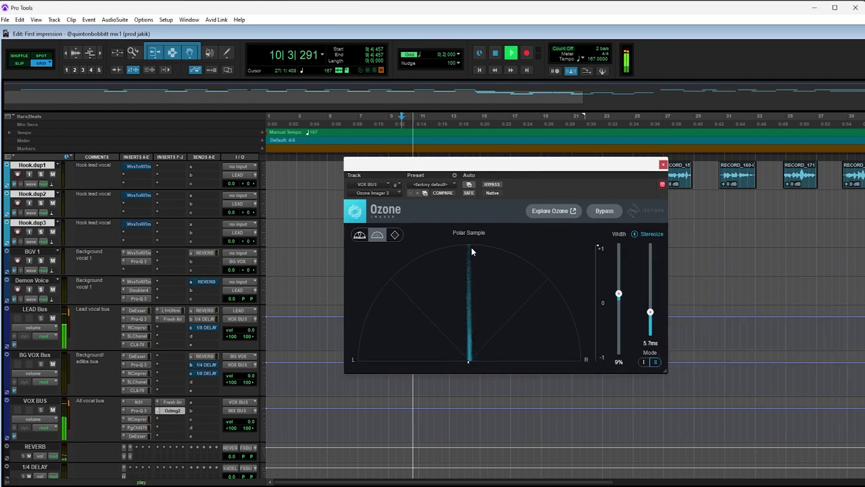
key("space")
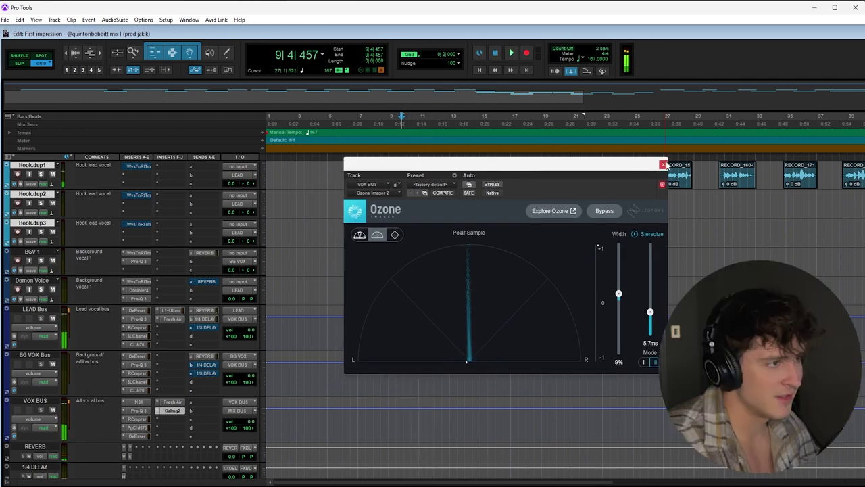
left_click(663, 165)
scroll(128, 375, "down", 3)
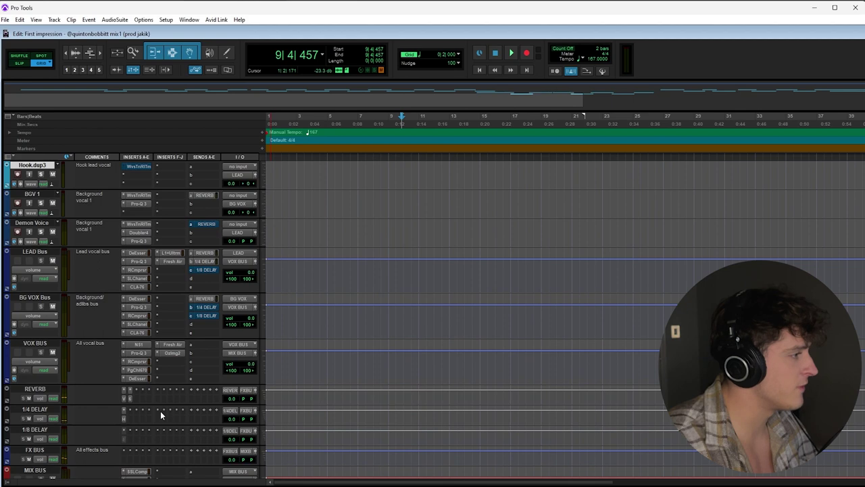
scroll(160, 411, "up", 3)
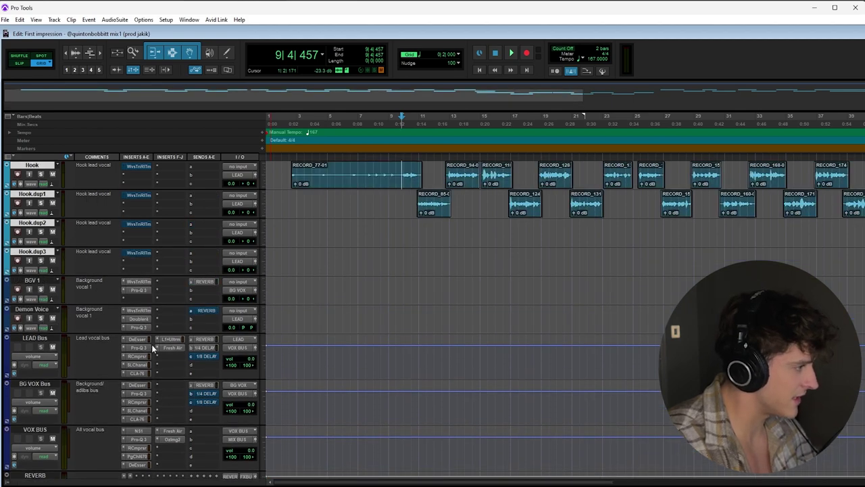
scroll(194, 338, "up", 1)
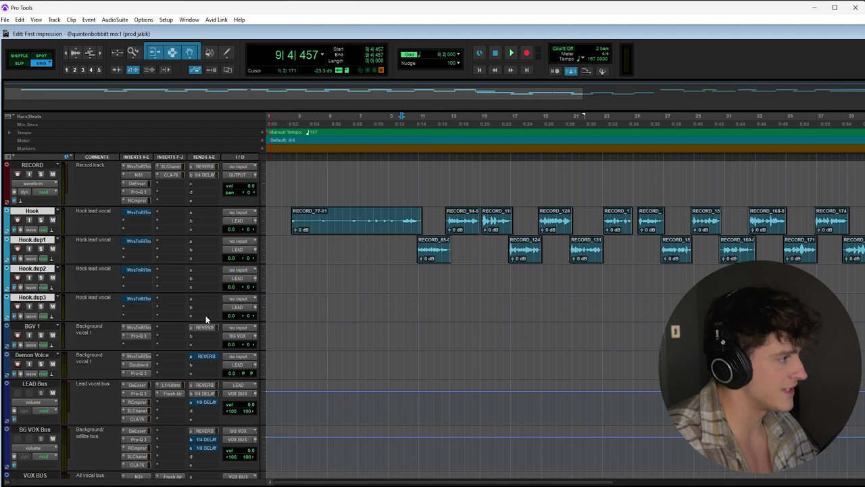
scroll(147, 303, "down", 1)
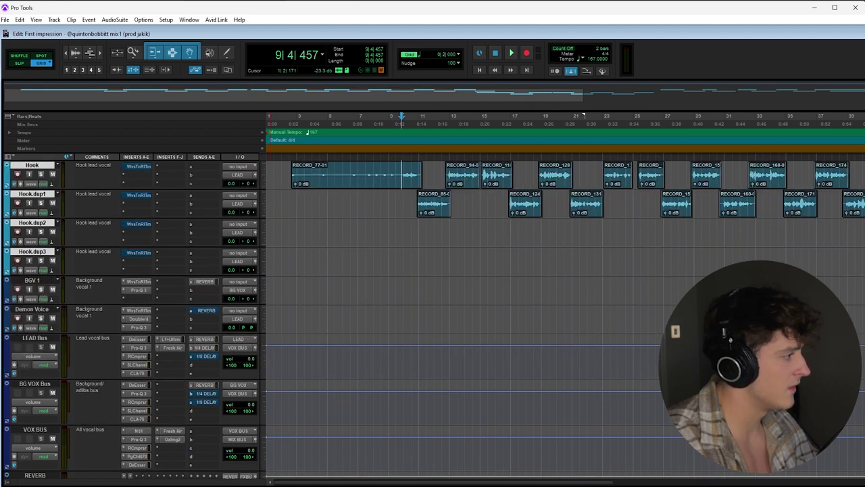
left_click(204, 338)
left_click_drag(122, 219, 218, 168)
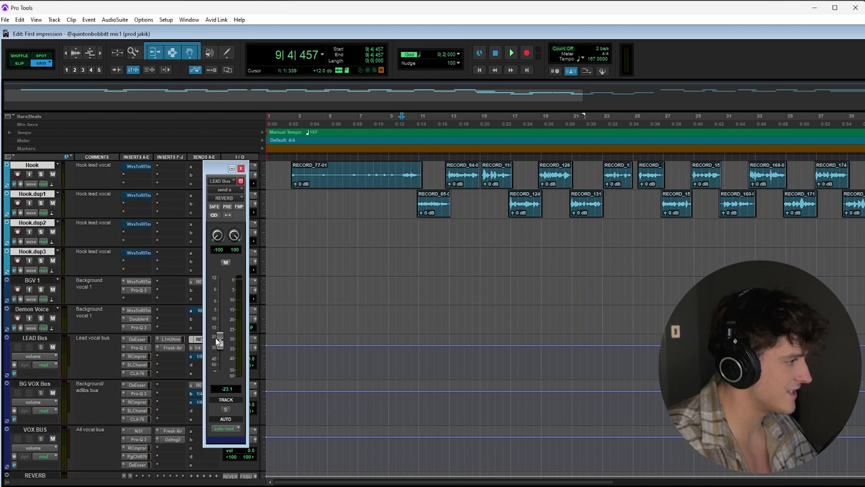
left_click(241, 168)
left_click(214, 313)
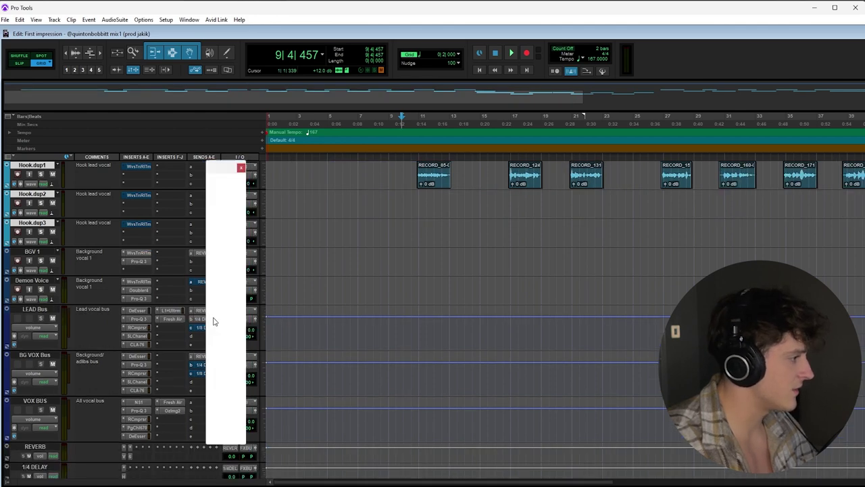
left_click(241, 168)
scroll(65, 315, "down", 3)
scroll(65, 316, "down", 1)
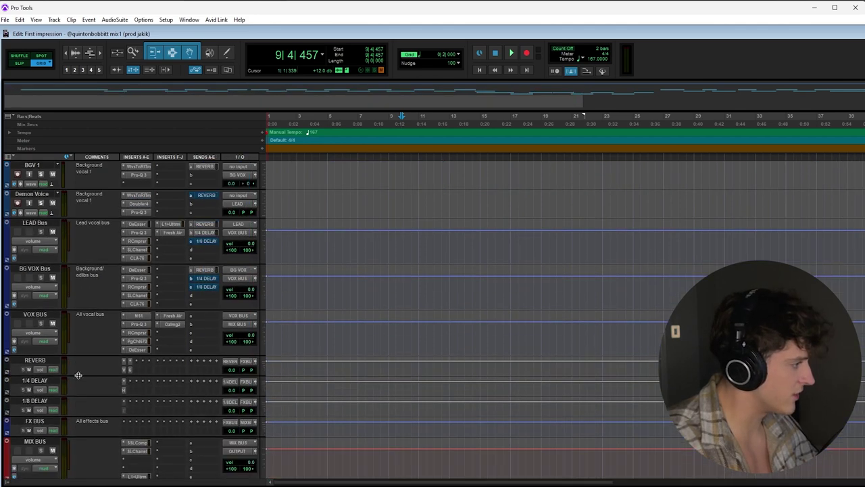
left_click(124, 370)
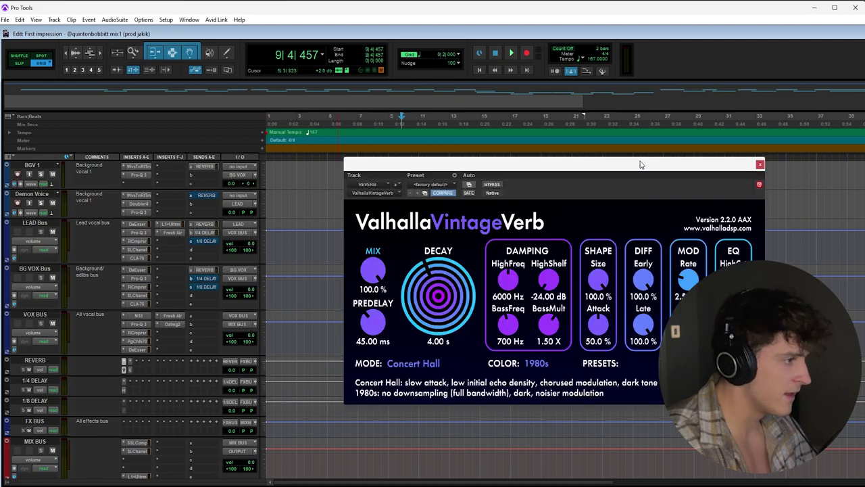
left_click(760, 164)
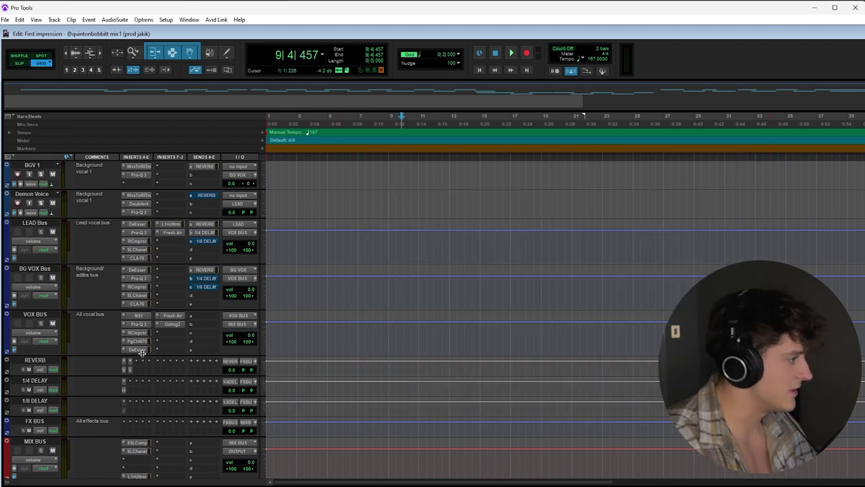
left_click(131, 370)
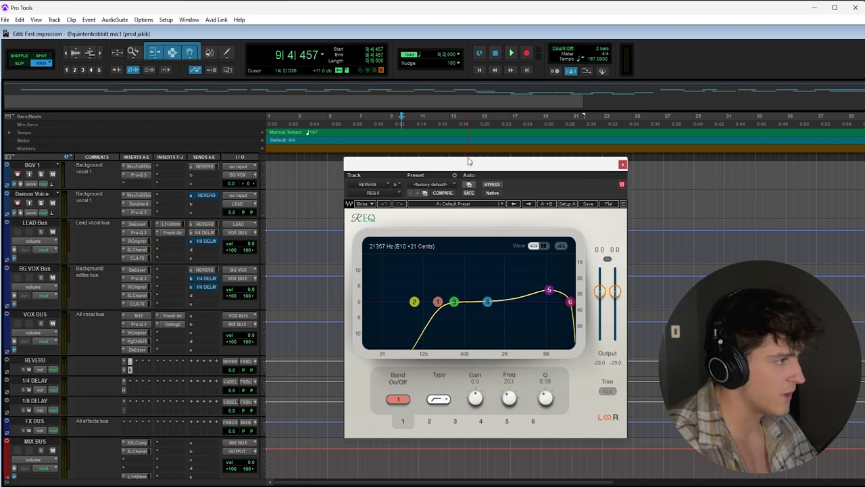
left_click_drag(467, 166, 469, 155)
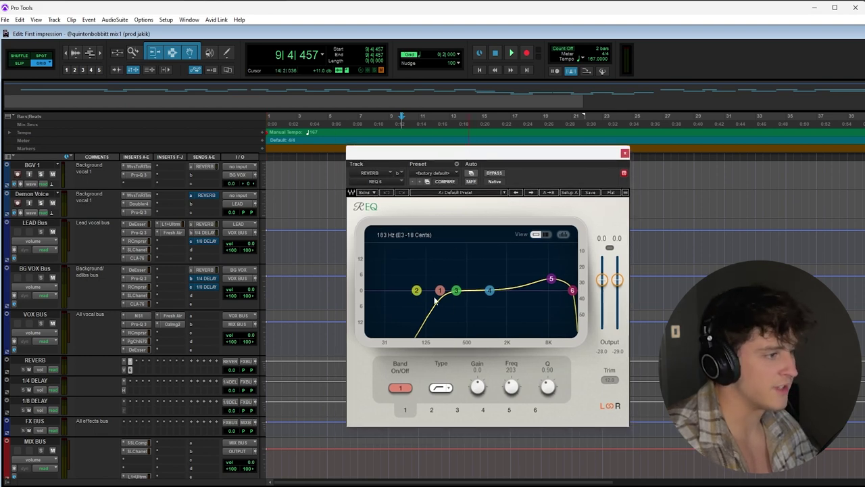
left_click(625, 153)
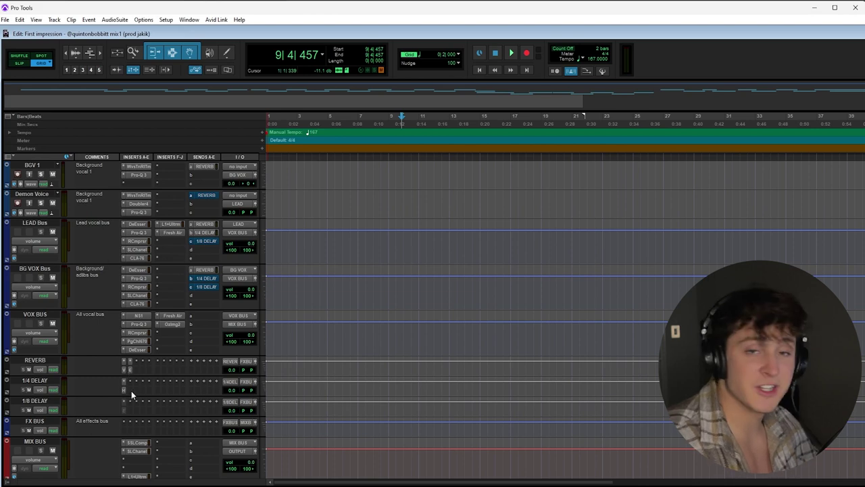
left_click(123, 389)
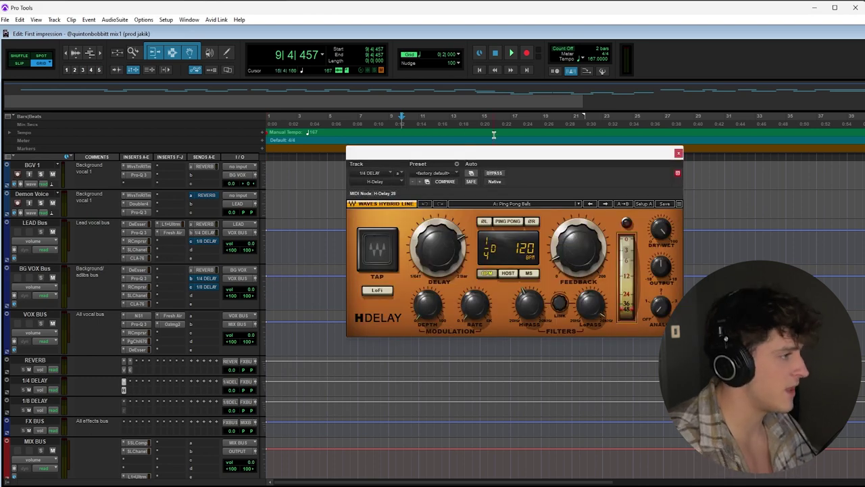
left_click_drag(503, 155, 495, 160)
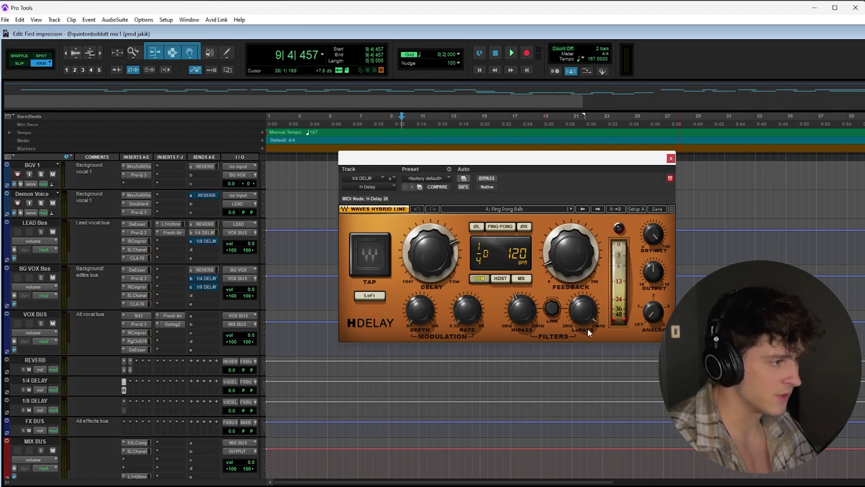
left_click(670, 159)
scroll(126, 379, "down", 3)
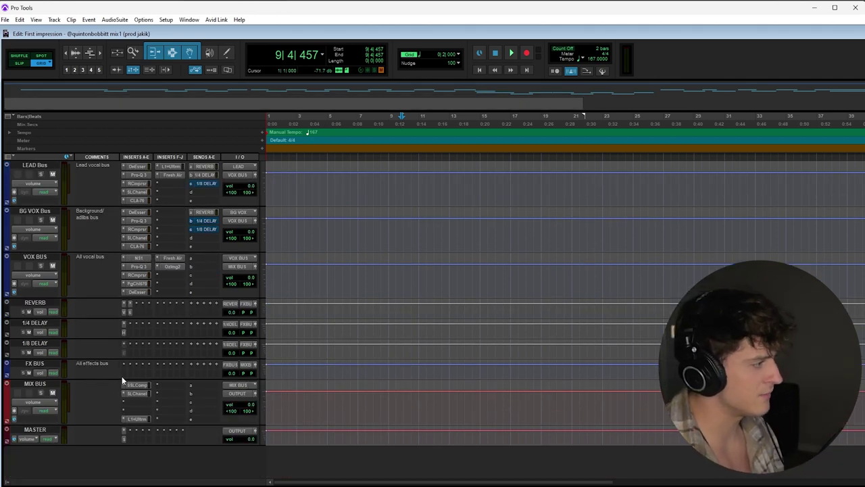
left_click(137, 385)
left_click_drag(449, 164, 472, 163)
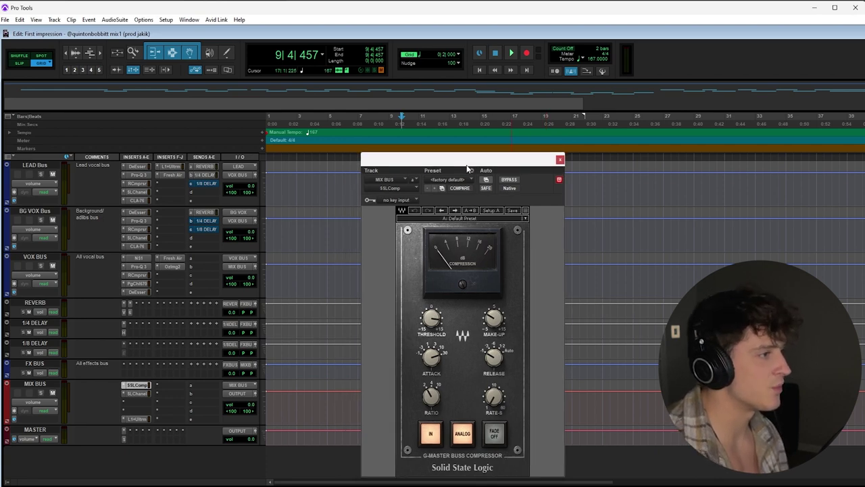
left_click_drag(468, 166, 480, 136)
key("space")
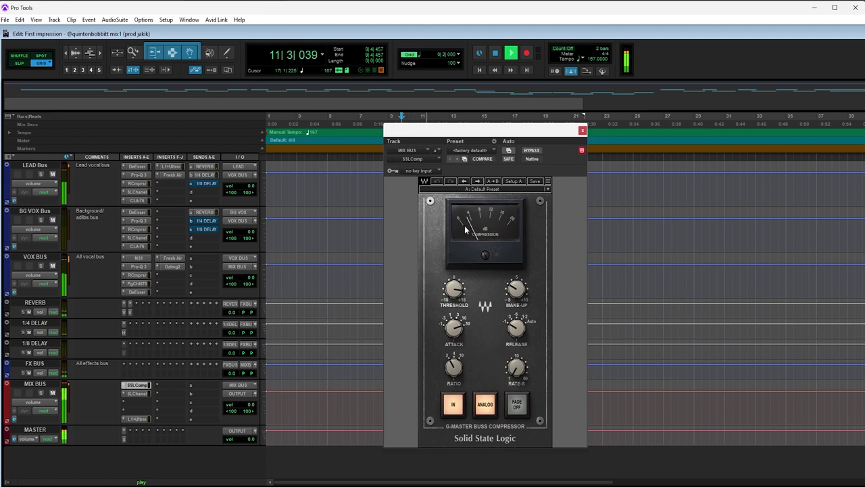
key("space")
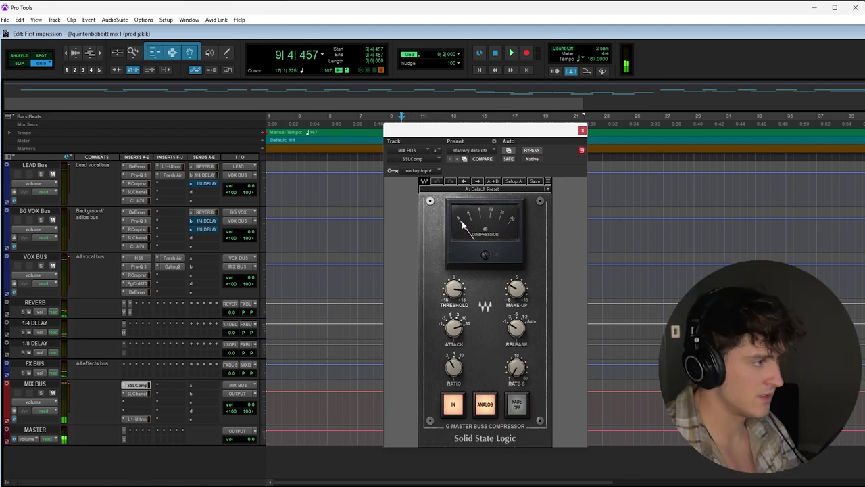
left_click(582, 132)
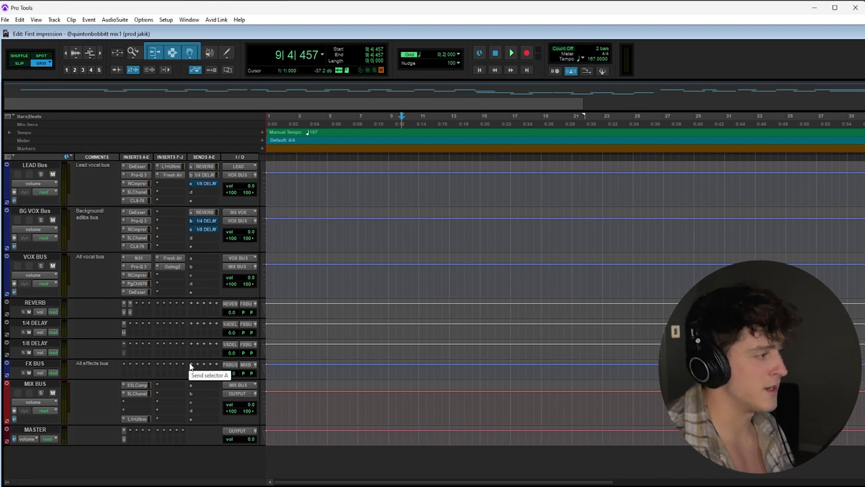
- Step through the MIX BUS SSL channel and compressor inserts to reach the L1 Ultramaximizer
left_click(138, 393)
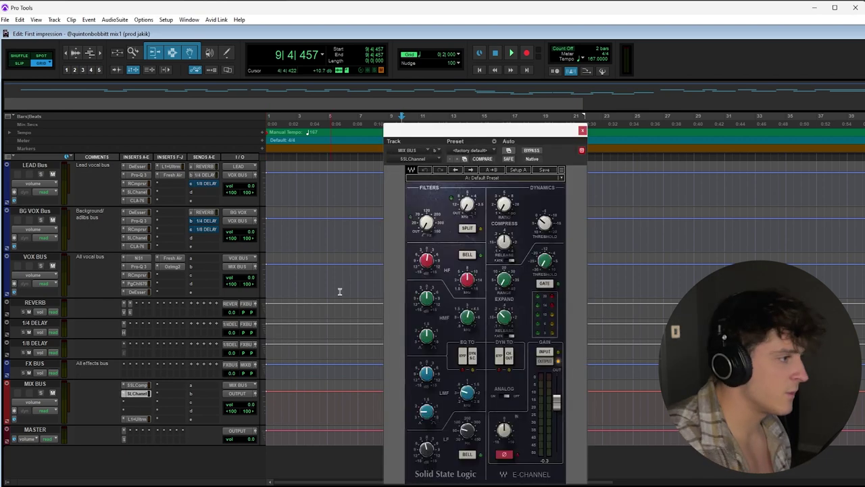
left_click(137, 393)
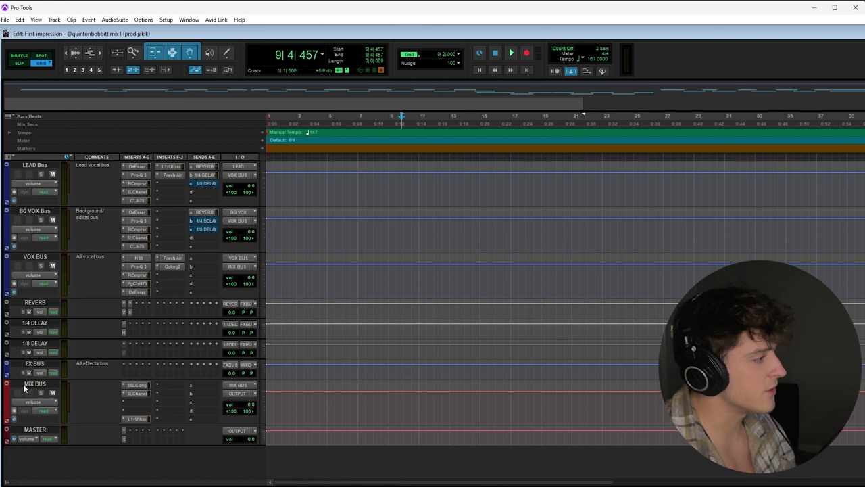
left_click(131, 386)
left_click(135, 392)
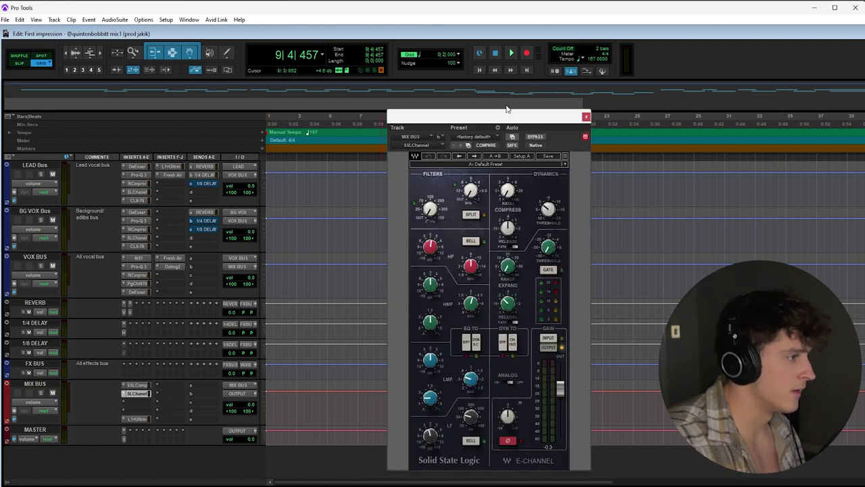
left_click_drag(507, 112, 522, 98)
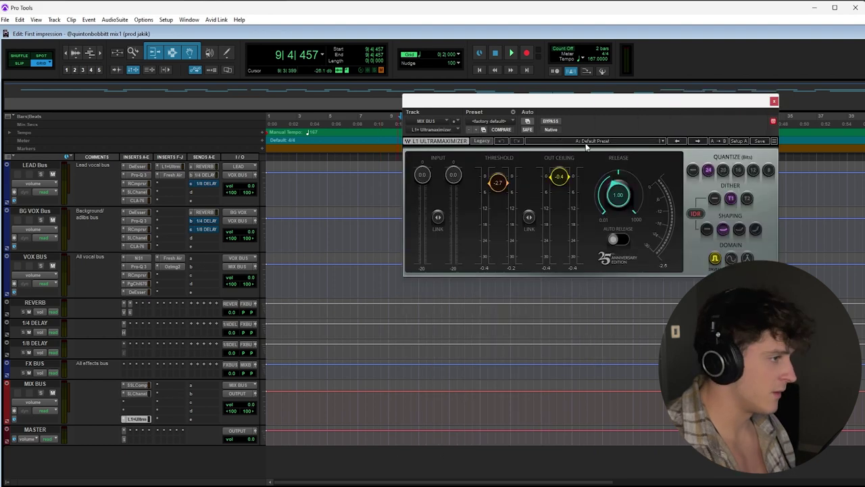
- Raise the L1 Ultramaximizer output ceiling to -0.1 and play the session through it
left_click_drag(518, 103, 517, 108)
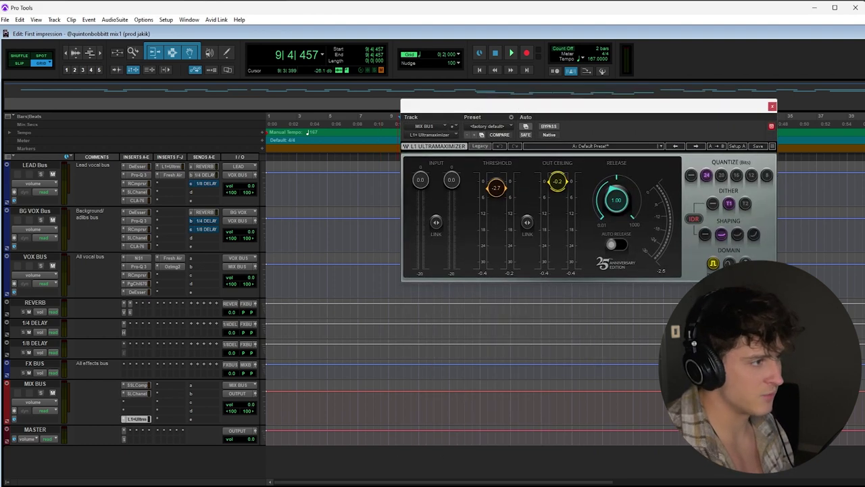
left_click_drag(557, 181, 557, 179)
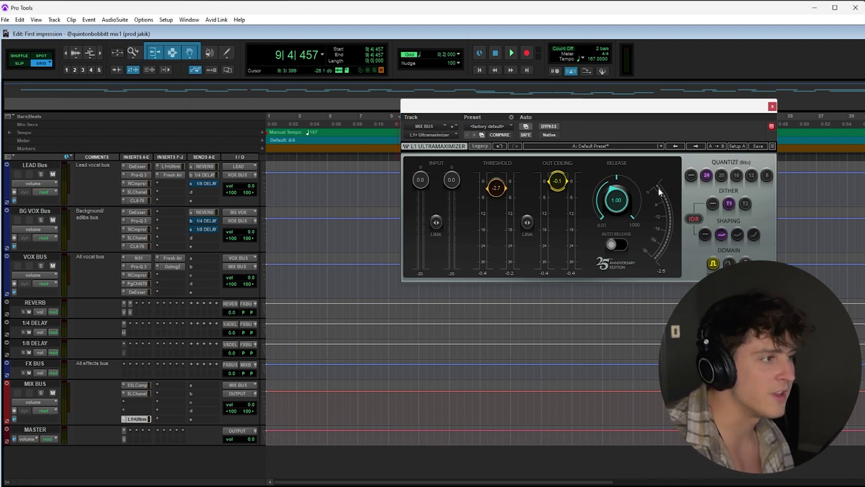
left_click_drag(704, 110, 700, 121)
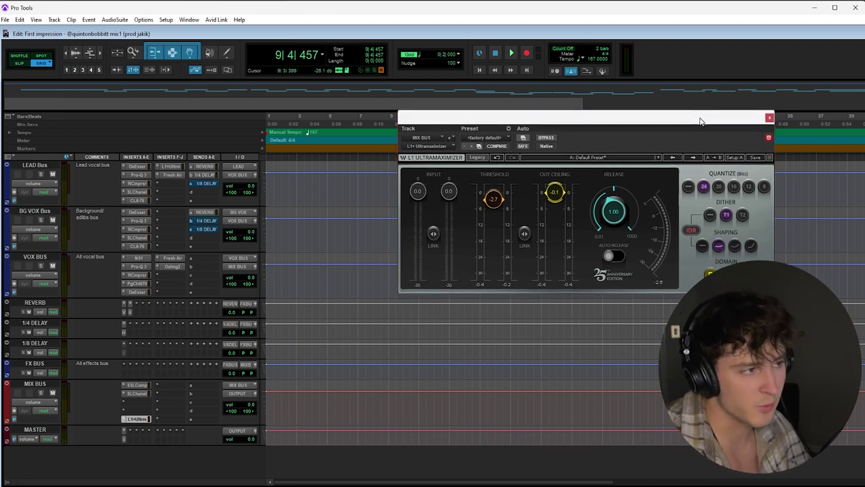
key("space")
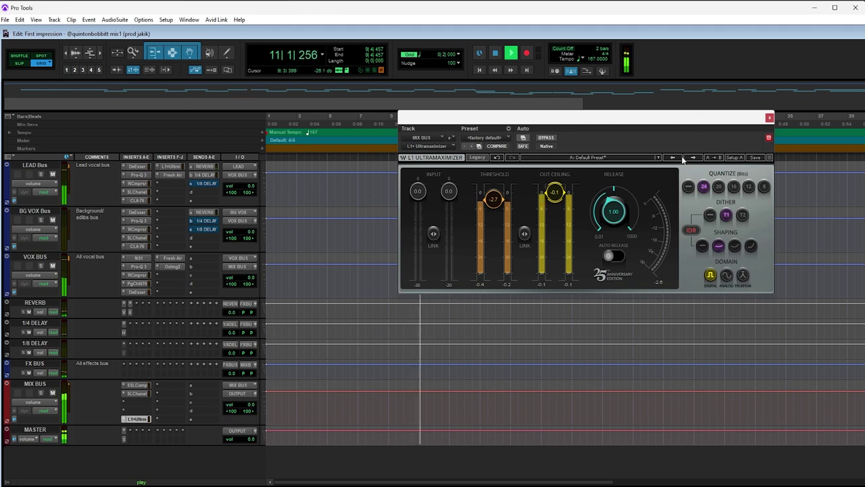